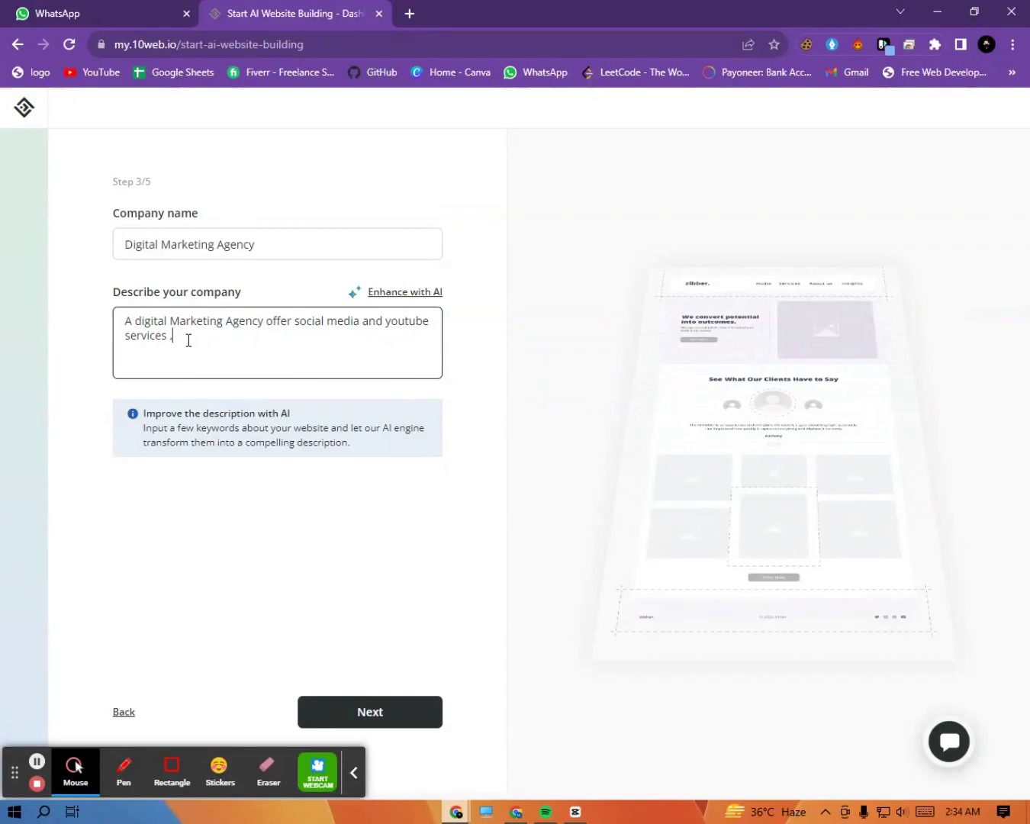
Step: Extend the company description with "and also some google services like google ads,facebook ads,"
type("and also ")
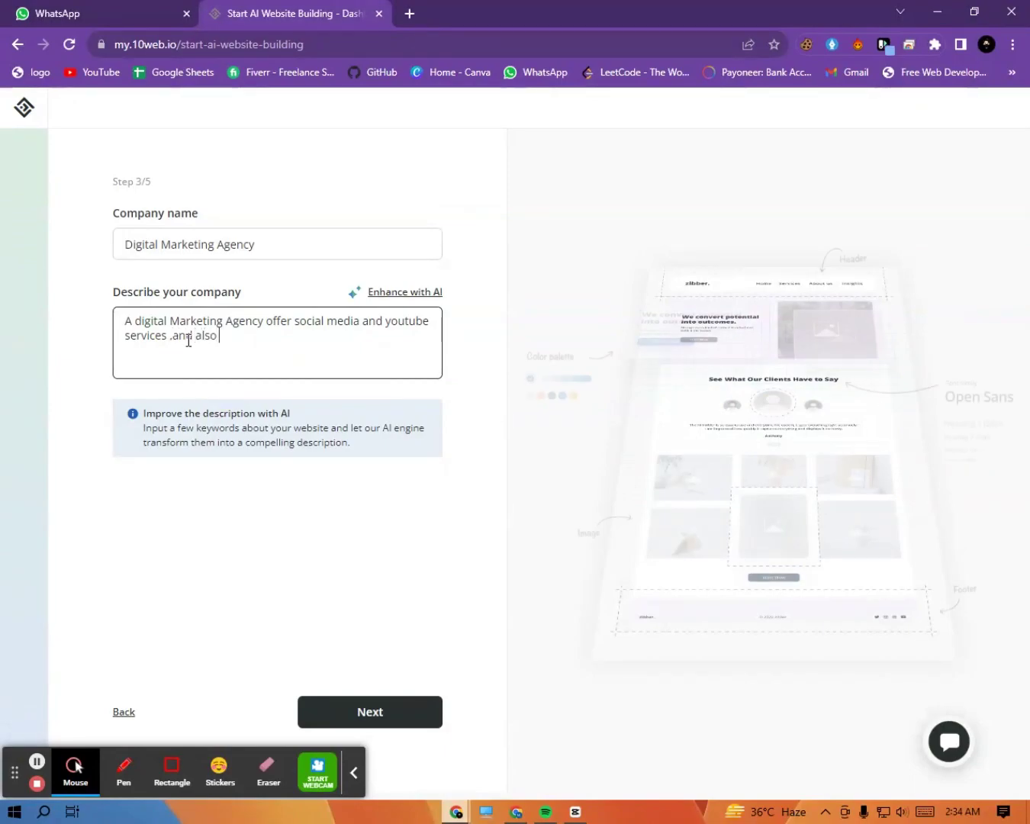
type("some g")
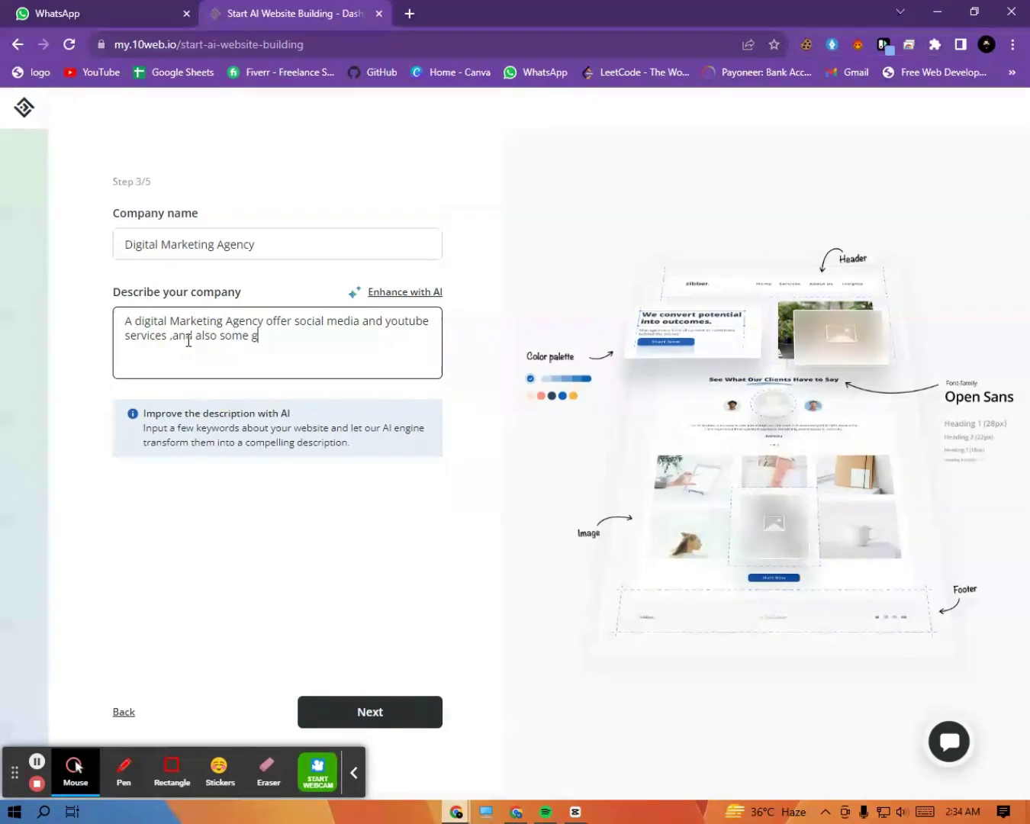
type("oogle s")
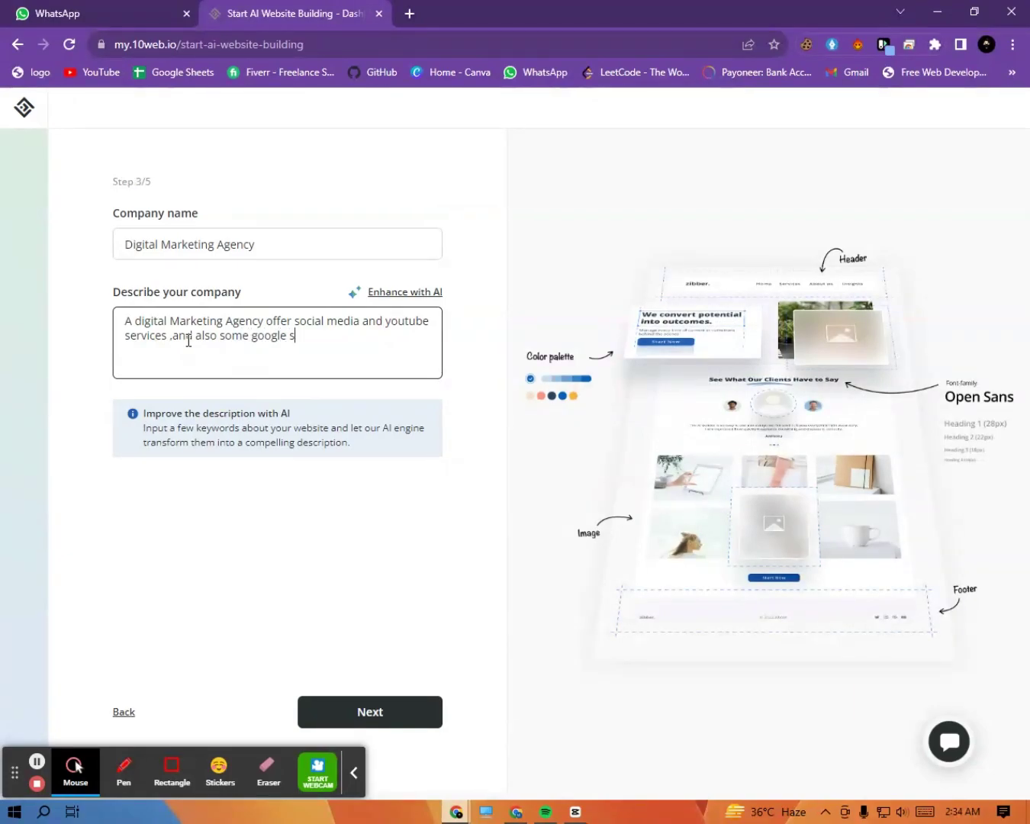
type("ervices ")
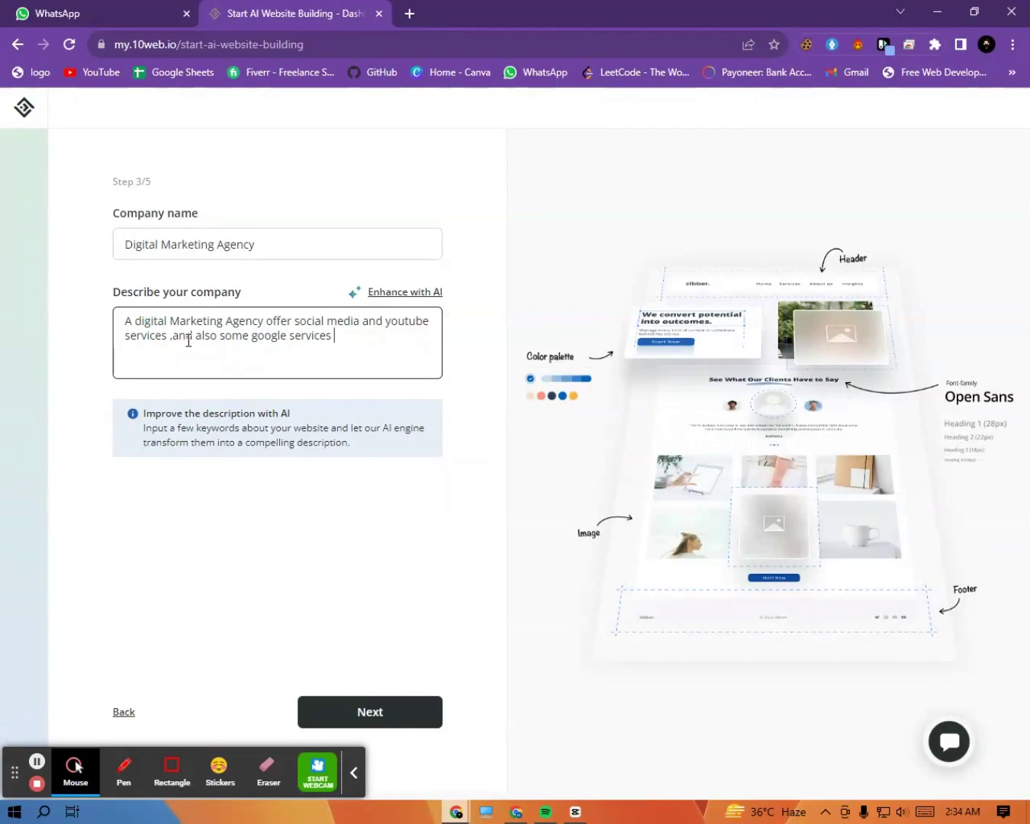
type("like go")
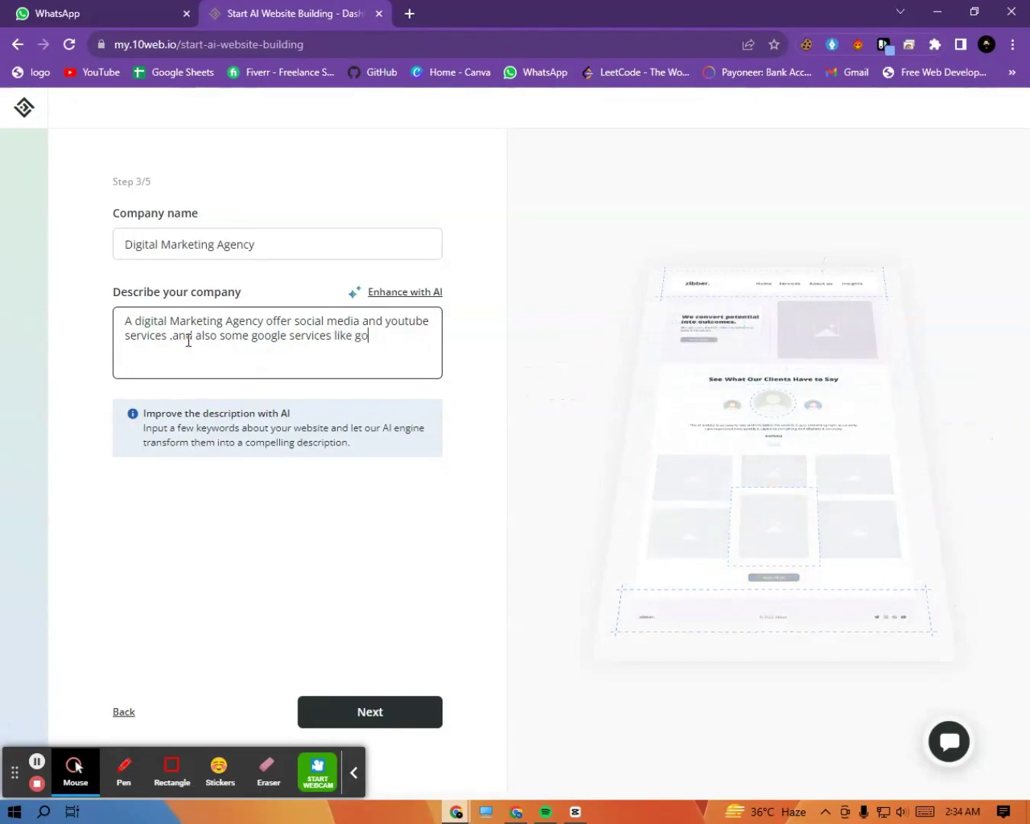
type("ogle adfs")
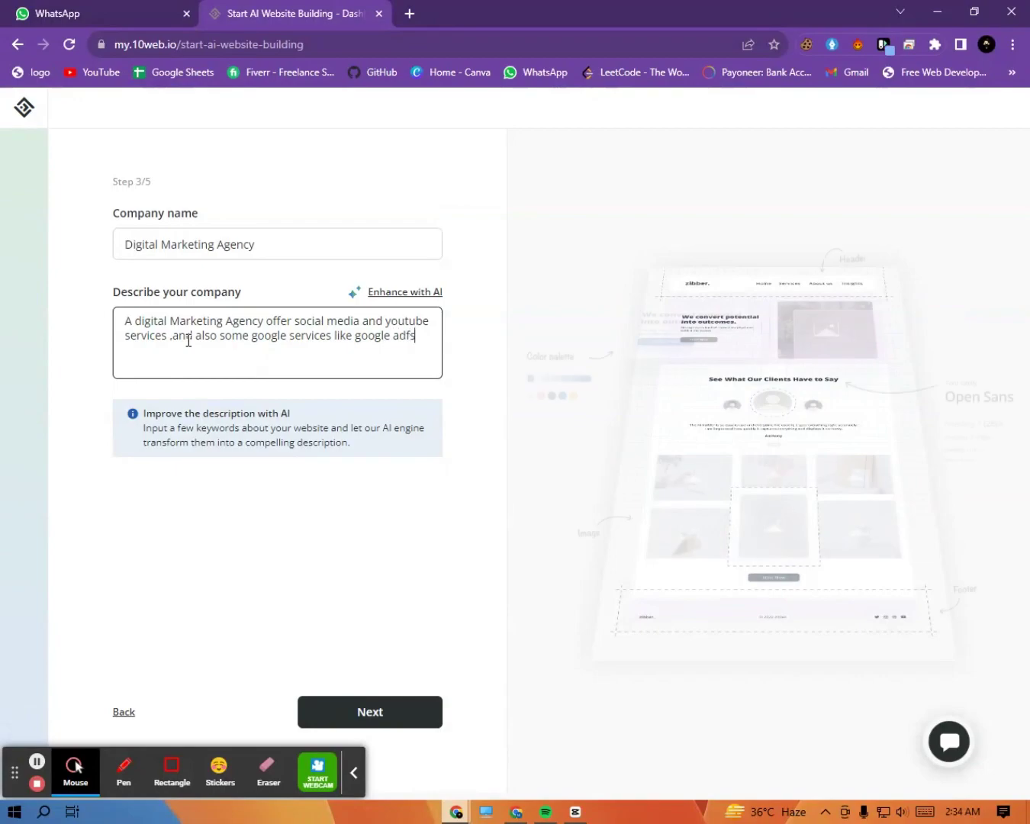
key("BackSpace")
key("BackSpace")
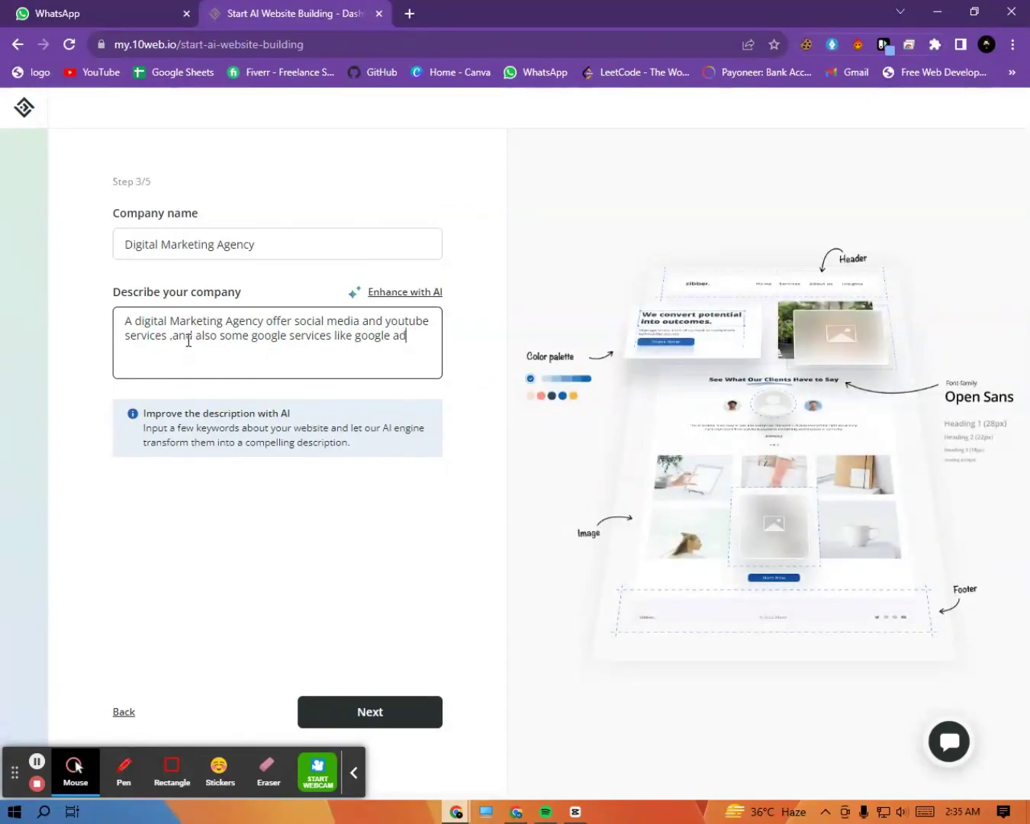
type("s,")
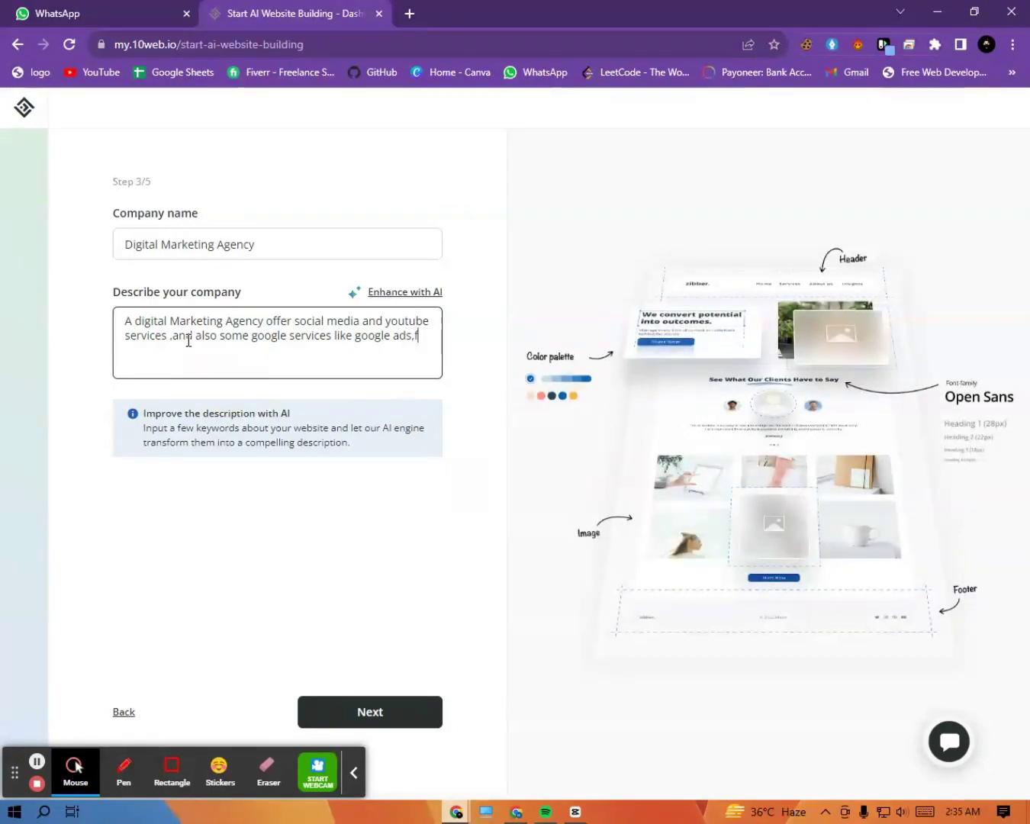
type("facebook ")
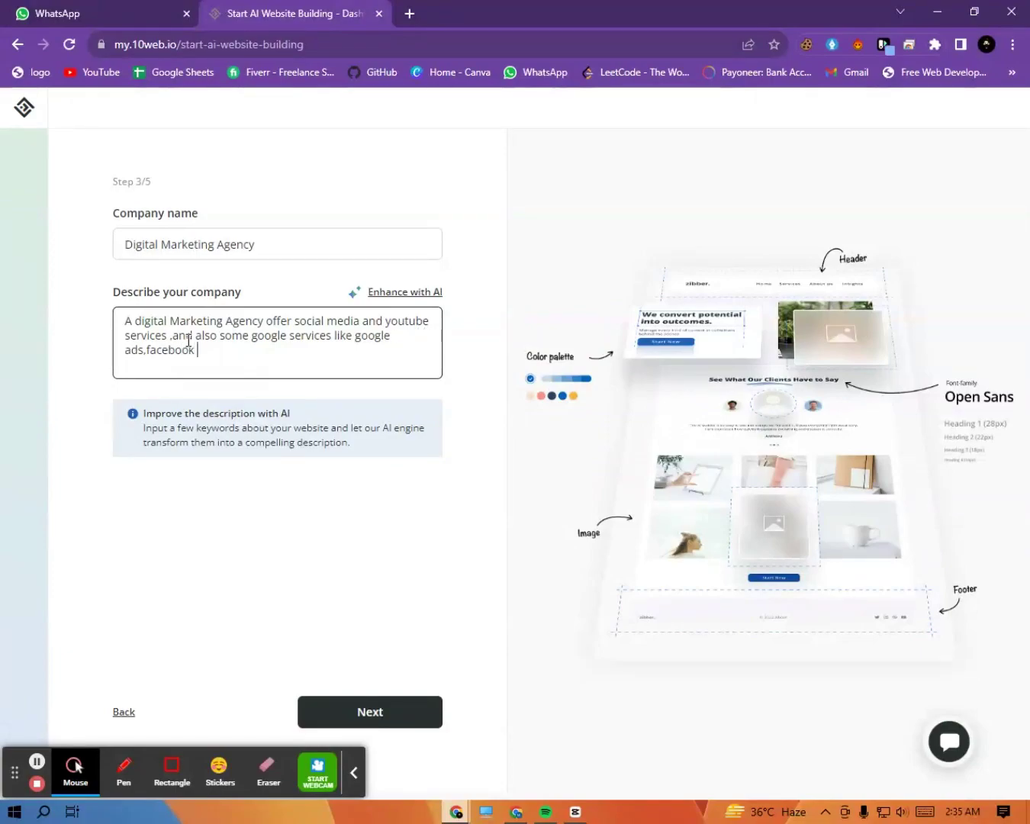
type("ads,")
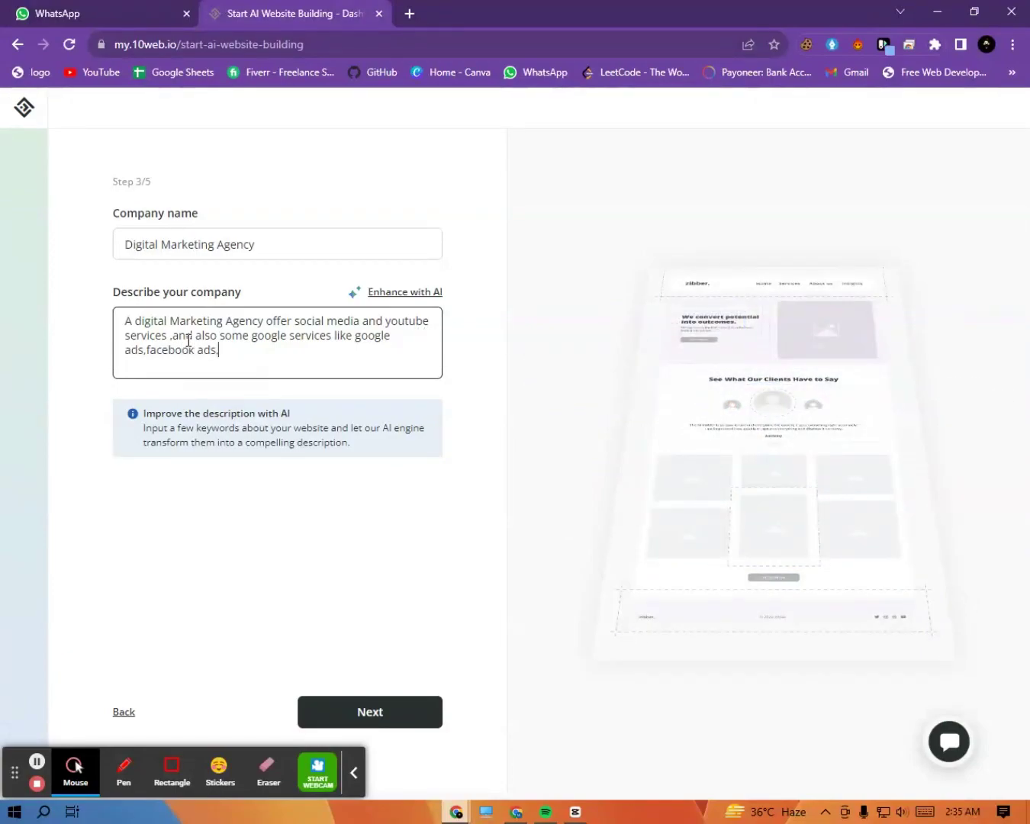
Step: Finish the company description with "googlr reviews ,code mails and many more social services"
type("googlr reviews")
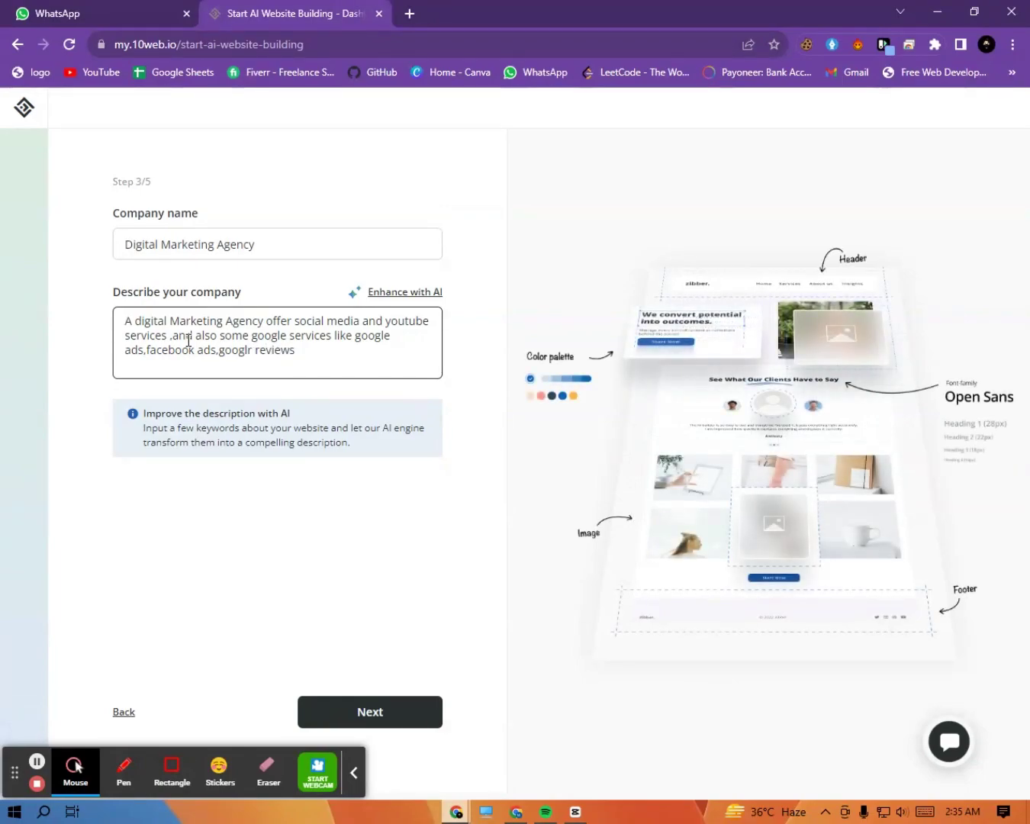
type(" ,gmails")
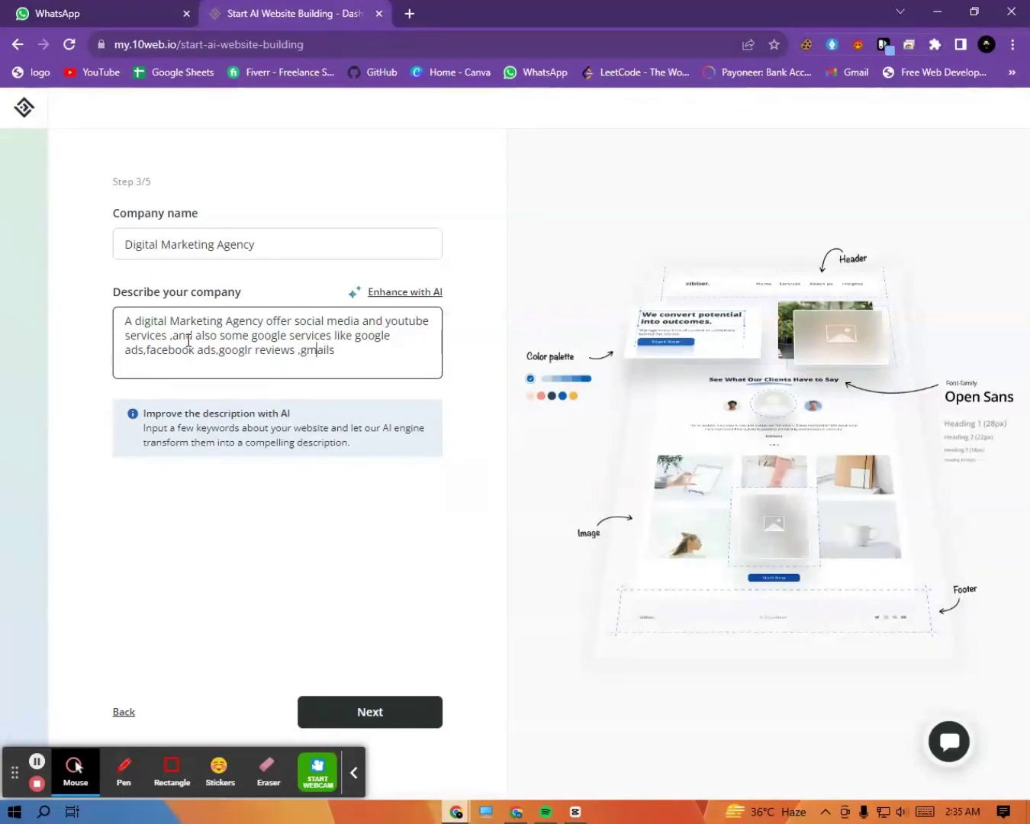
key("Left")
key("Left")
key("Left")
key("Left")
key("Left")
type("code")
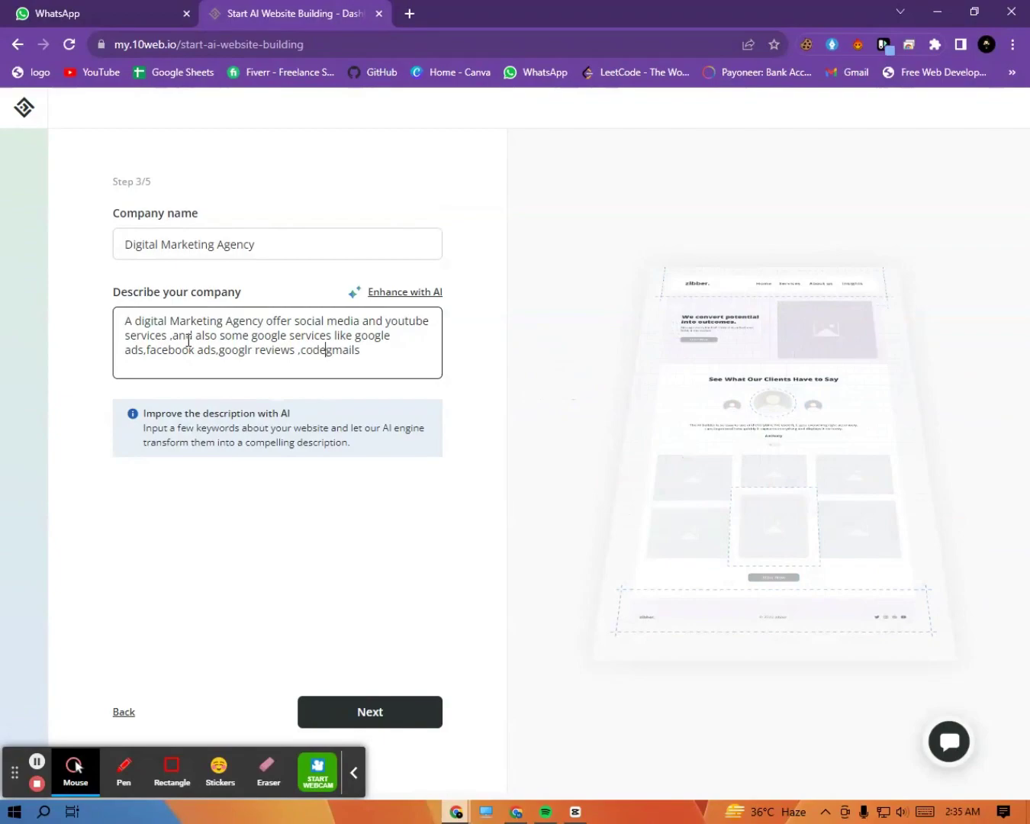
key("Delete")
key("End")
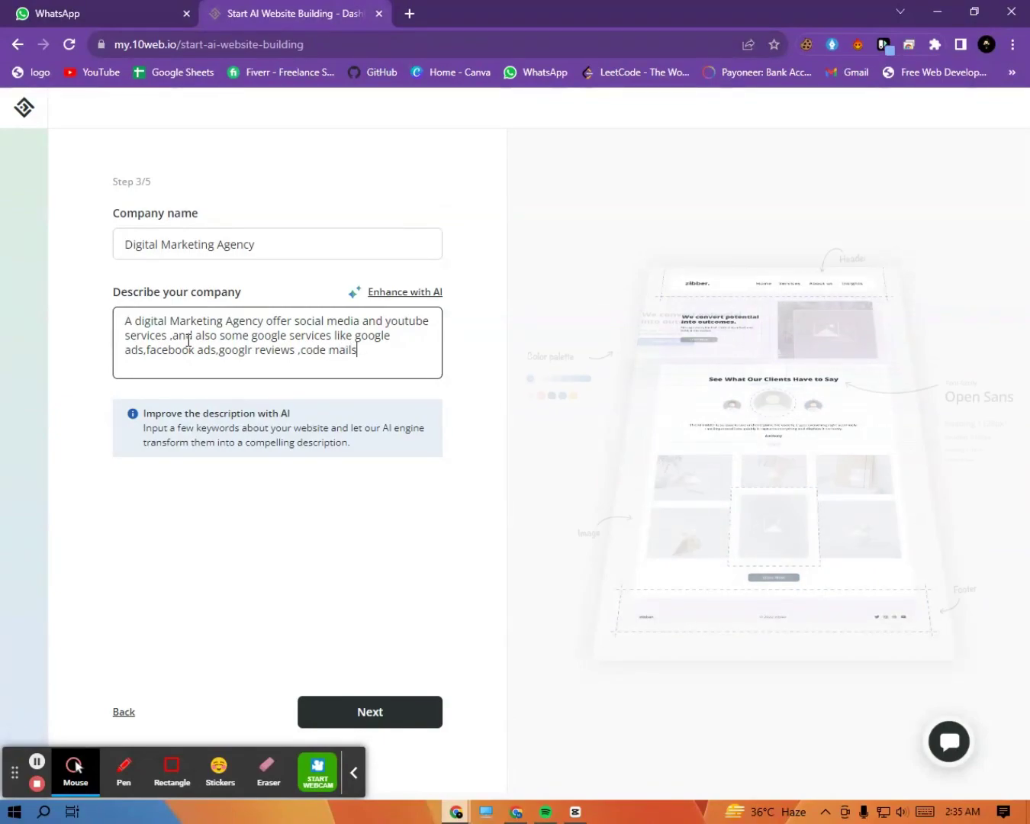
type("and ")
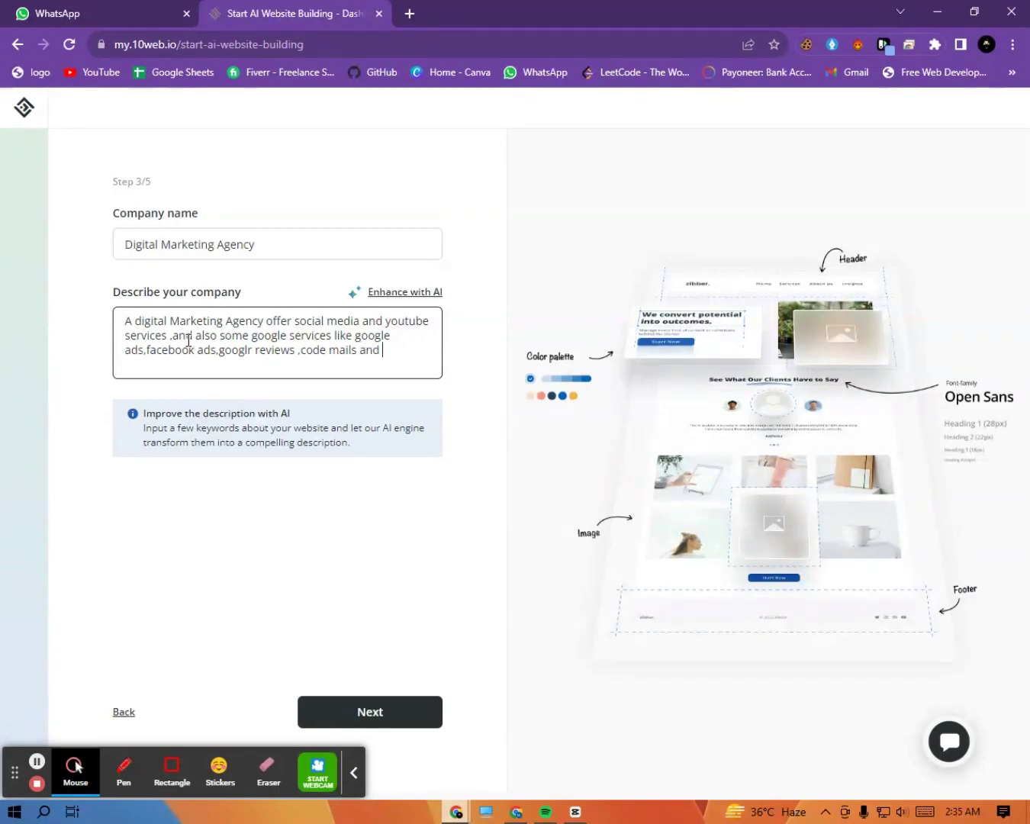
type("many more social ")
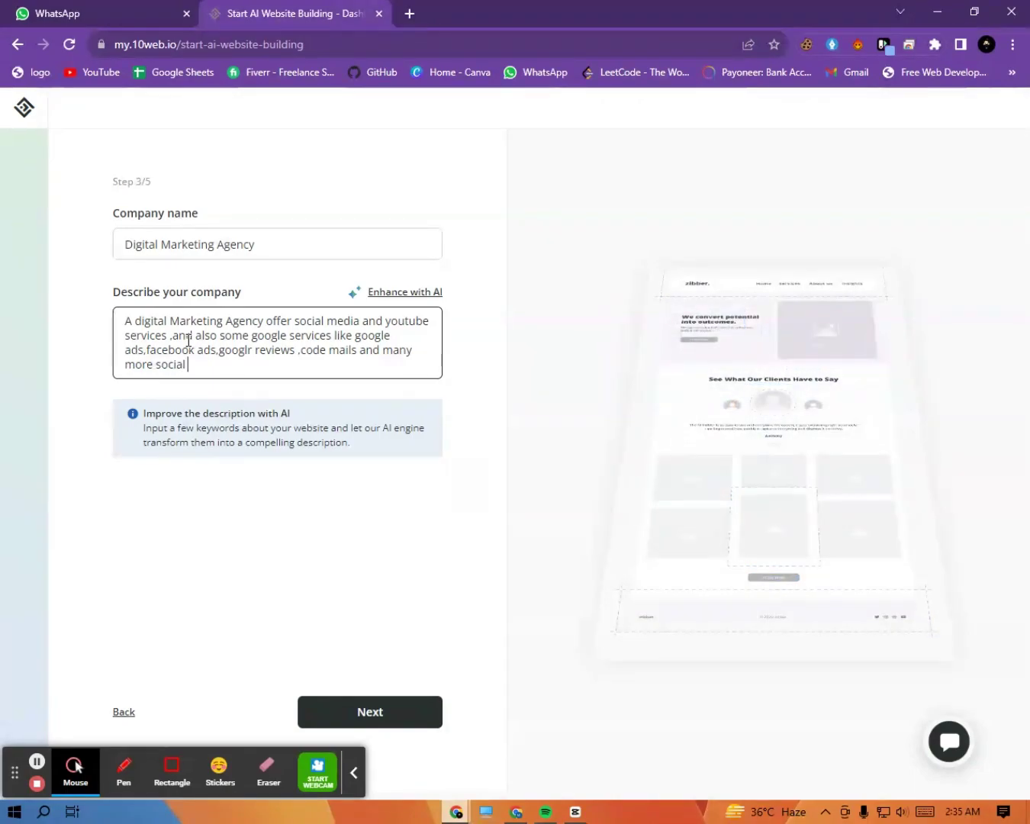
type("servic")
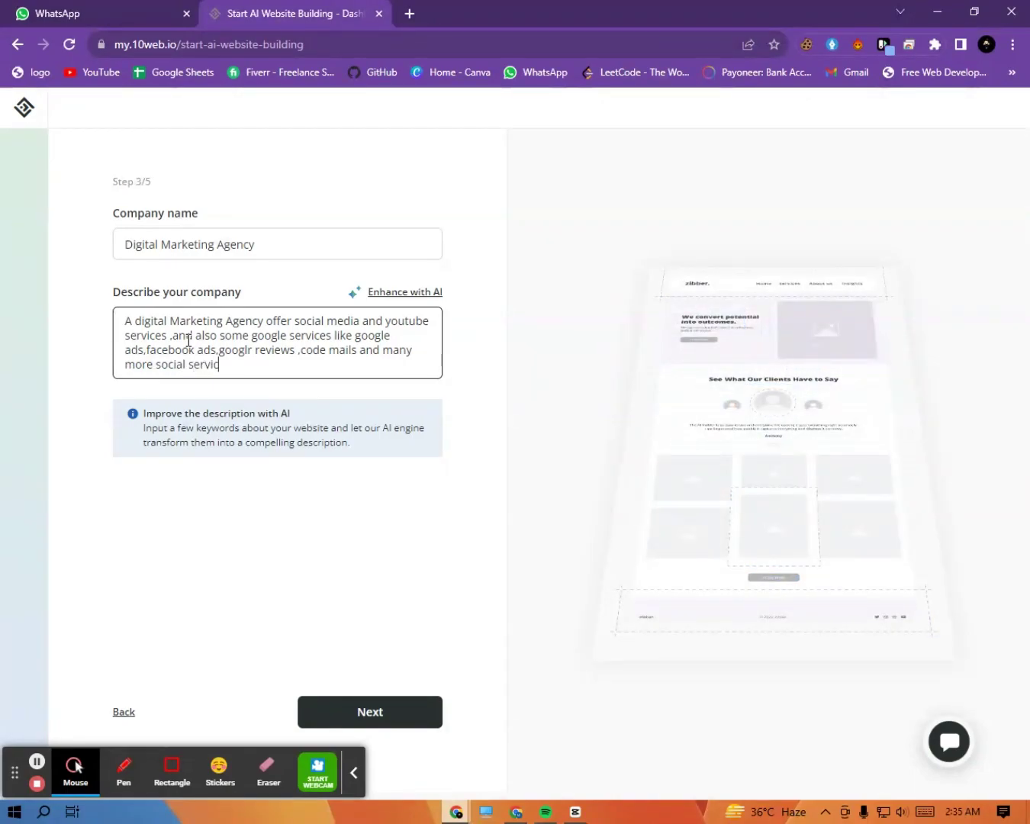
type("es")
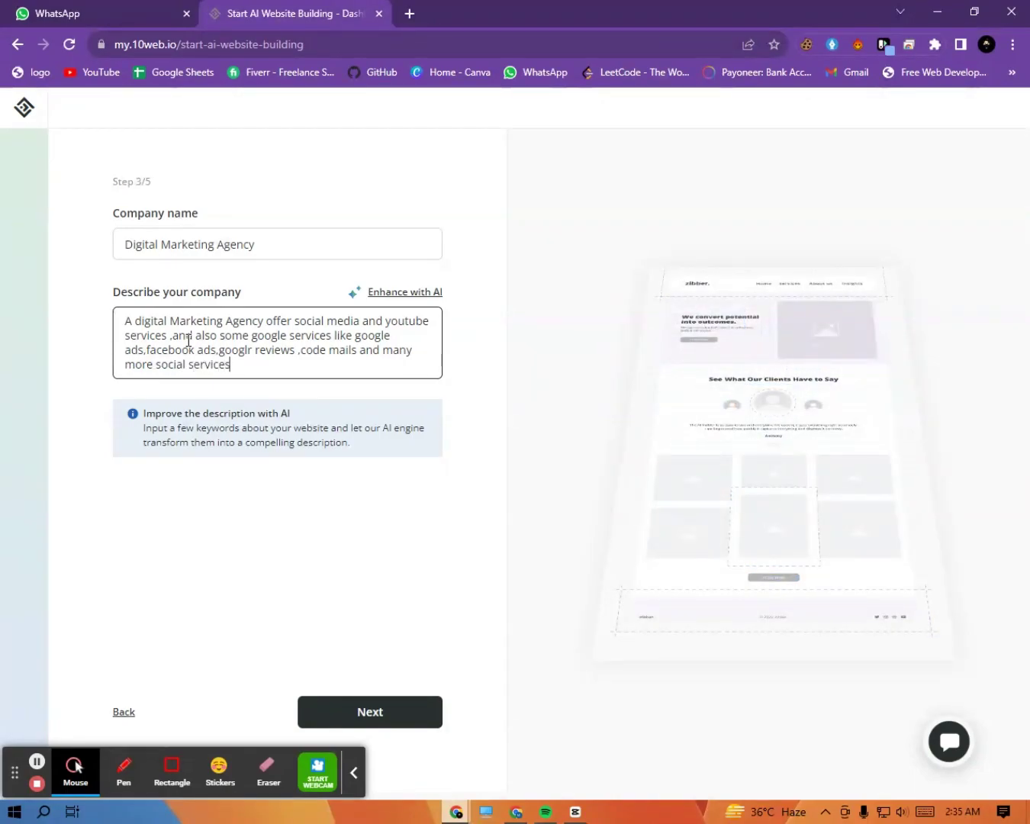
Step: Enhance the company description with AI, read through the rewritten text and continue to the services step
left_click(396, 293)
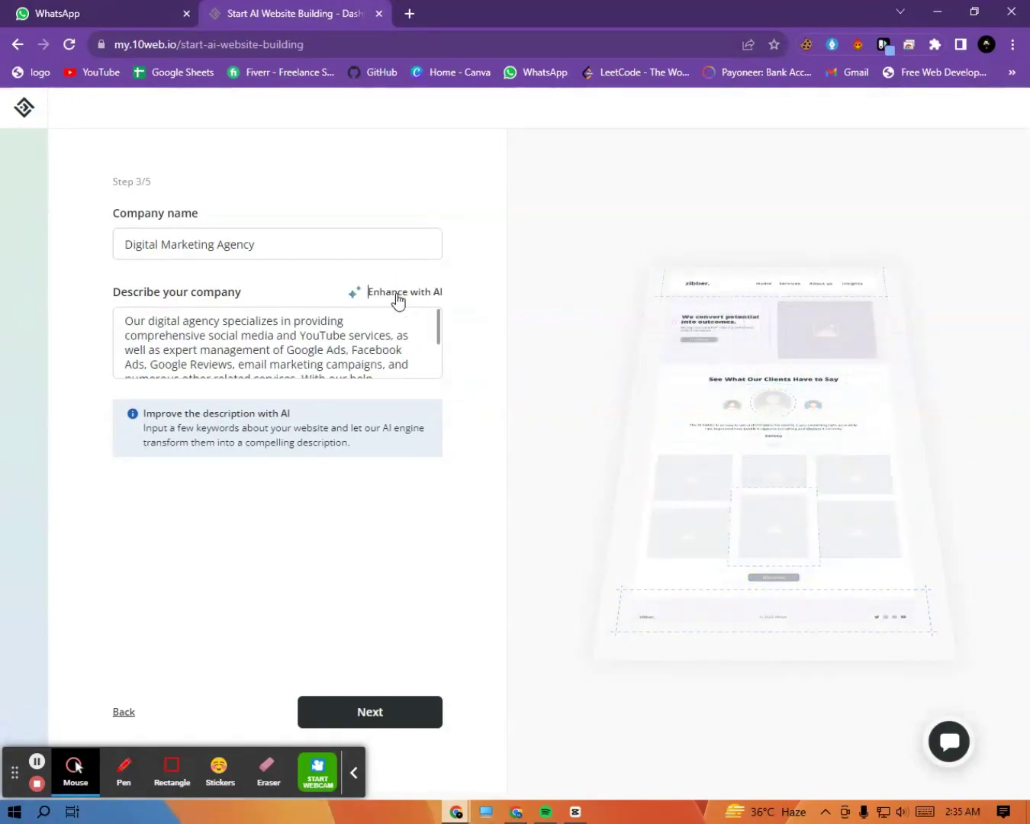
scroll(368, 332, "down", 2)
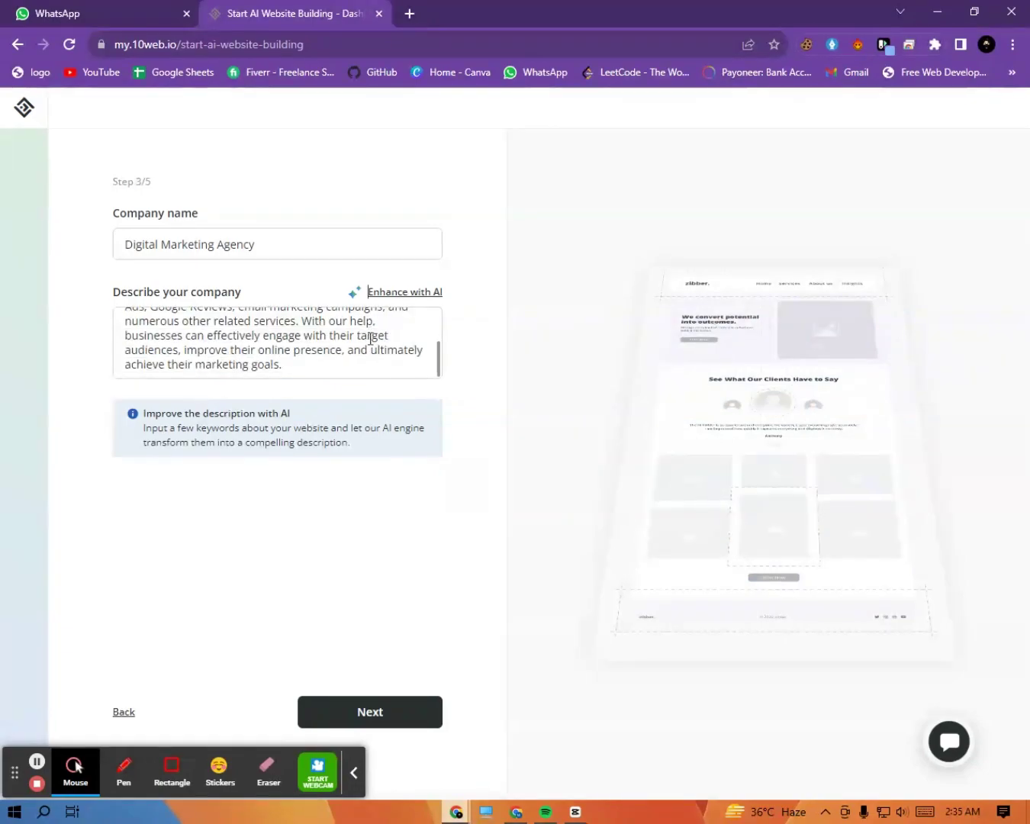
left_click(394, 724)
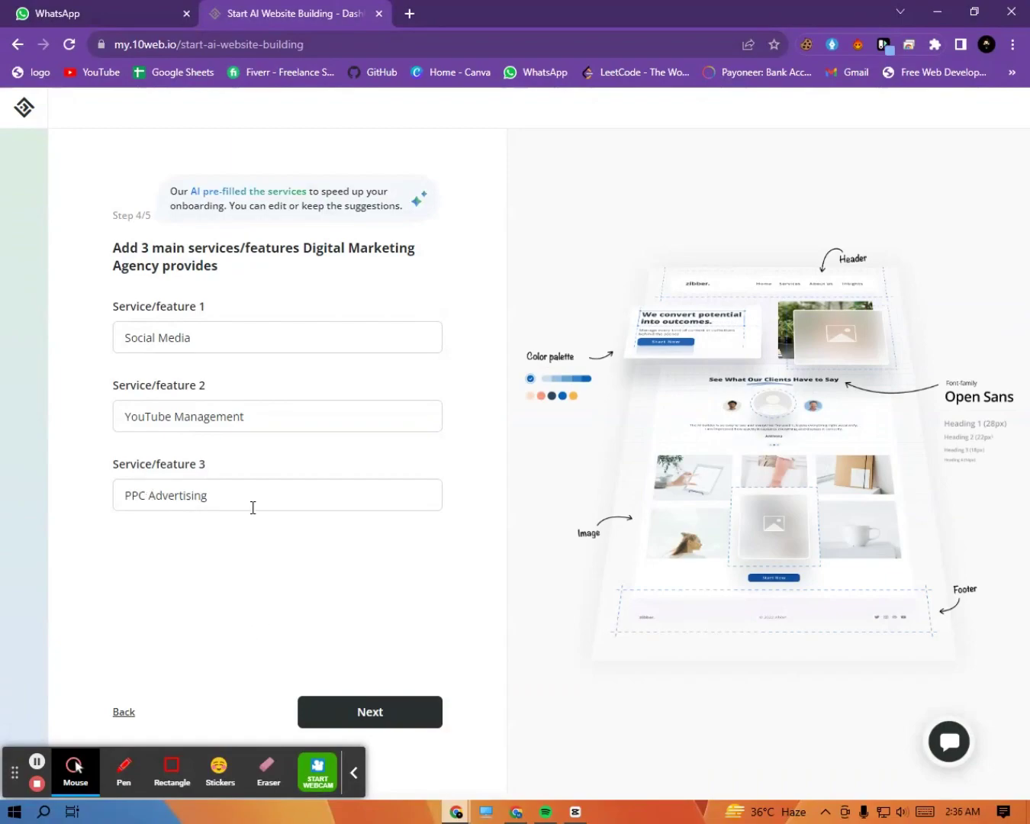
Step: Replace the pre-filled text of Service/feature 3 with "Code Mails"
left_click_drag(207, 498, 107, 504)
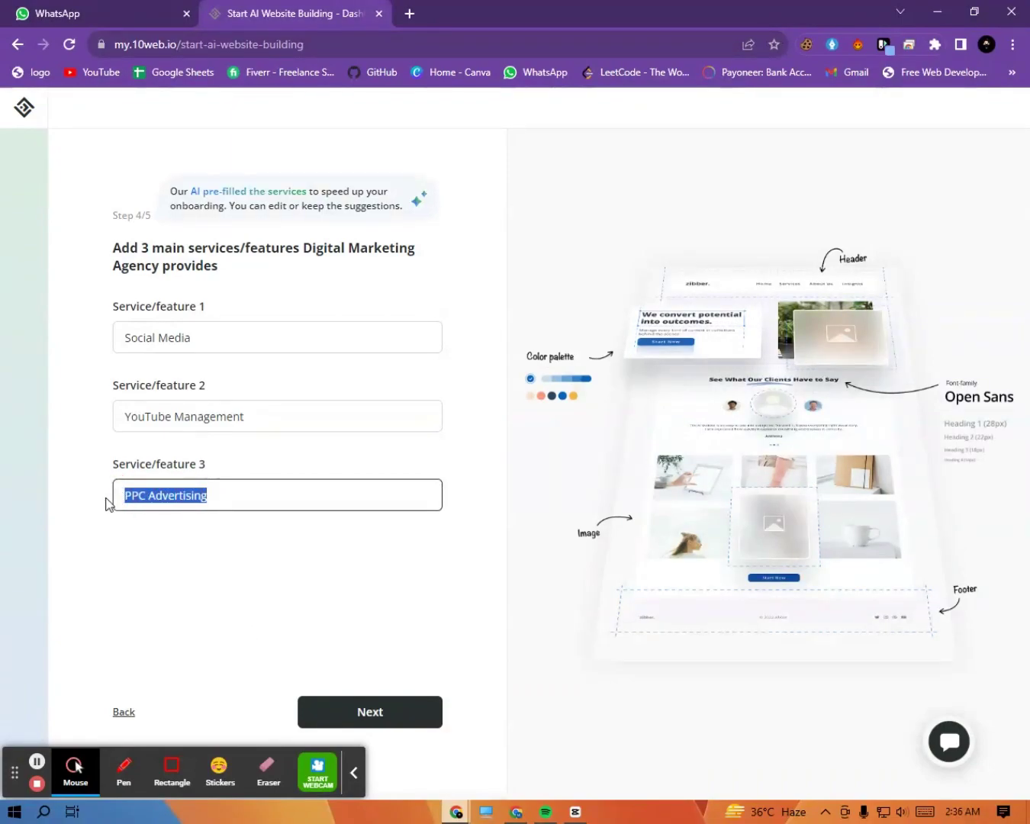
key("BackSpace")
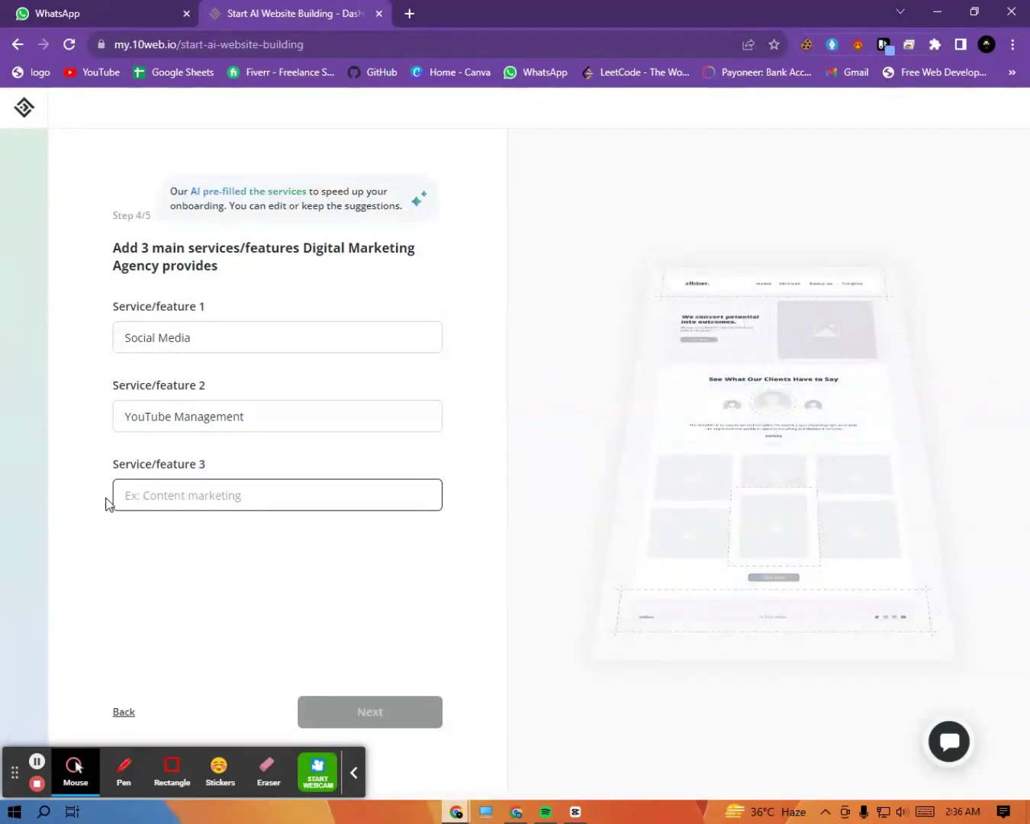
type("Code ")
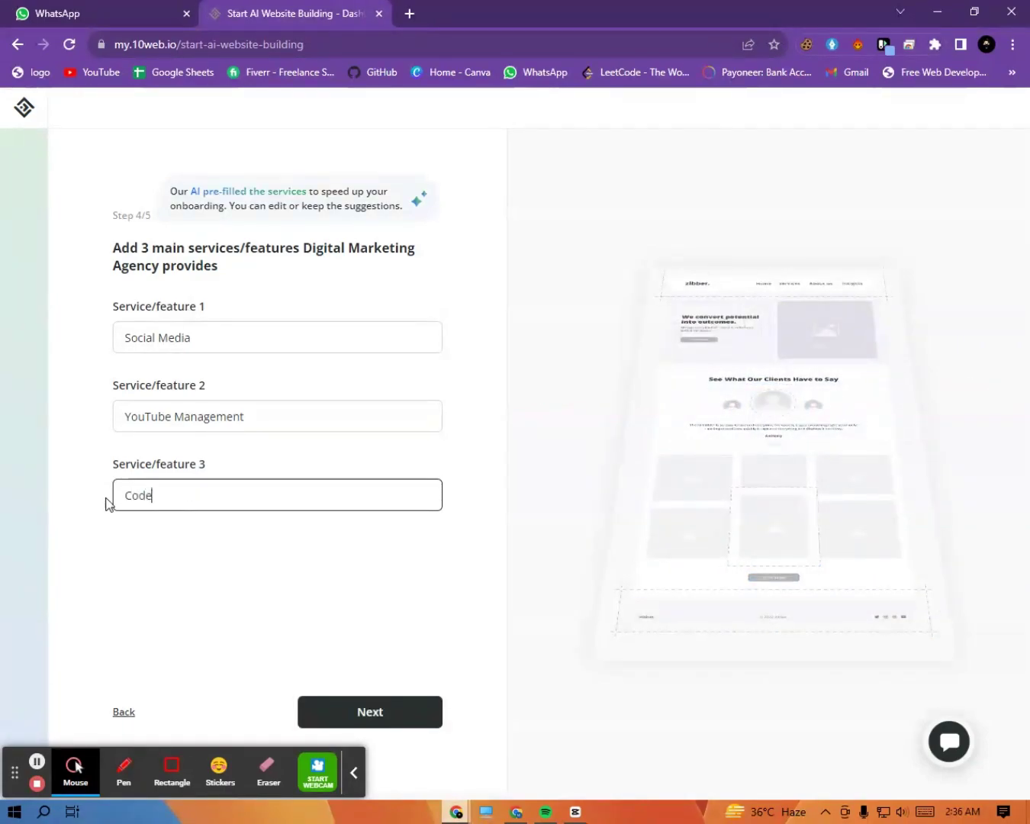
type("Mails")
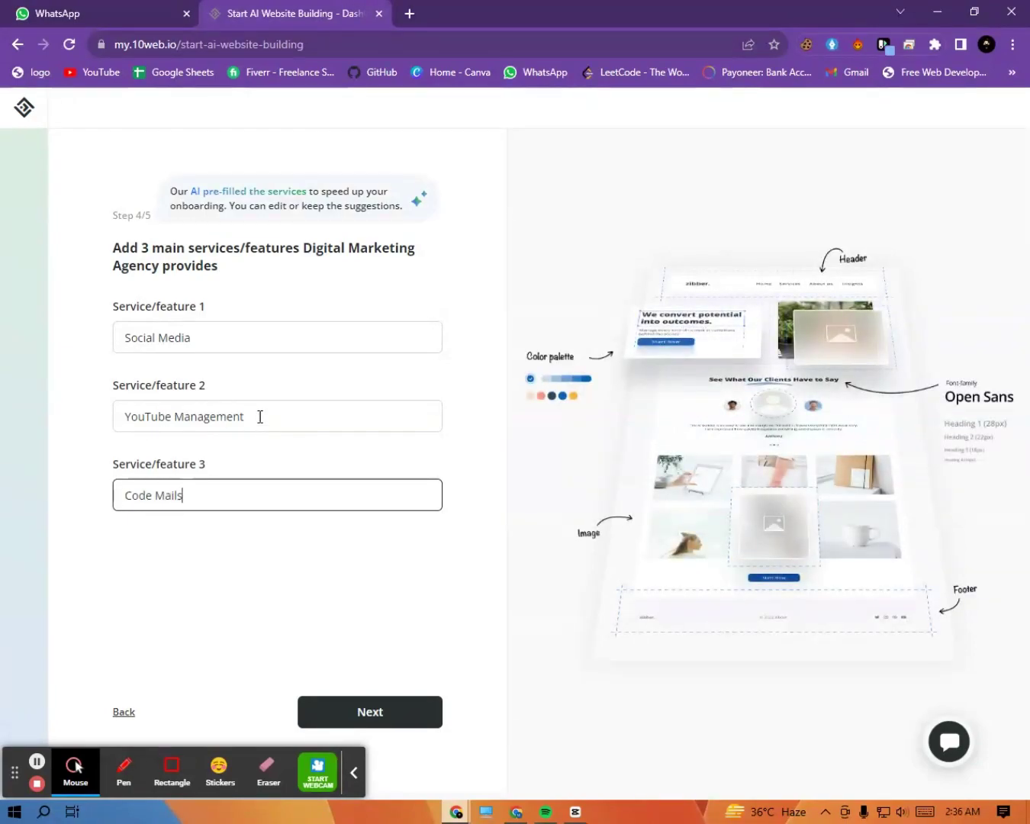
Step: Change Service/feature 2 to "YouTube Services" and continue to the tone of voice step
left_click_drag(259, 416, 174, 417)
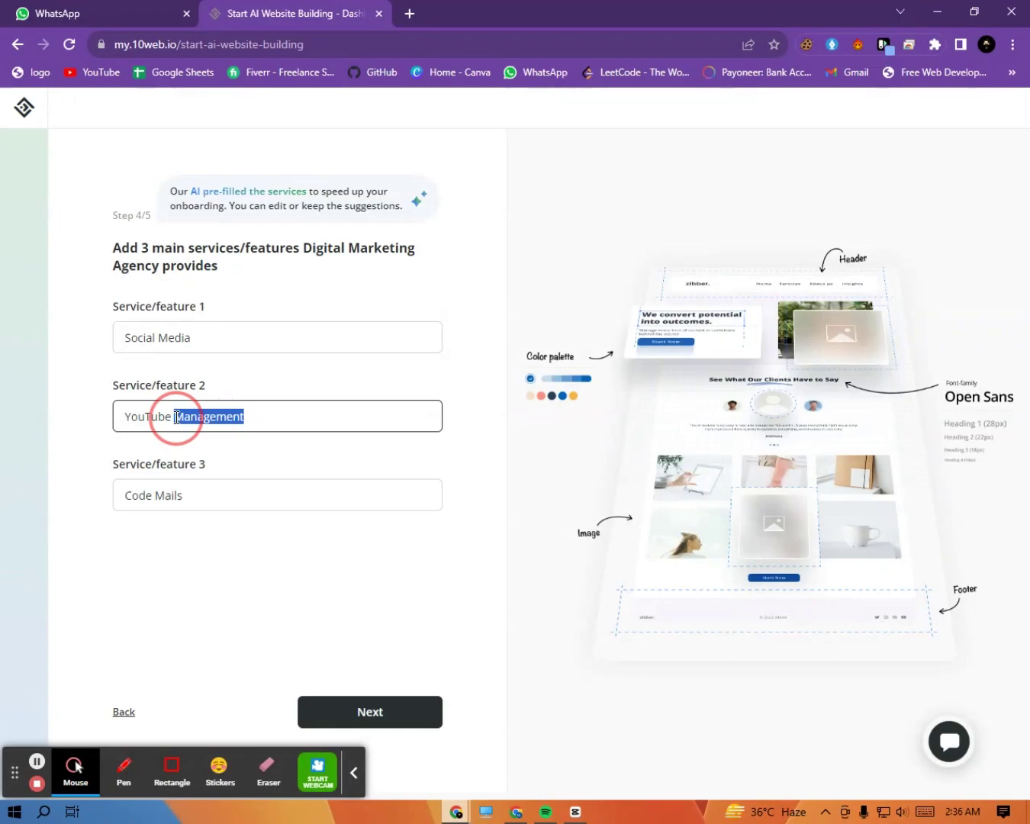
key("BackSpace")
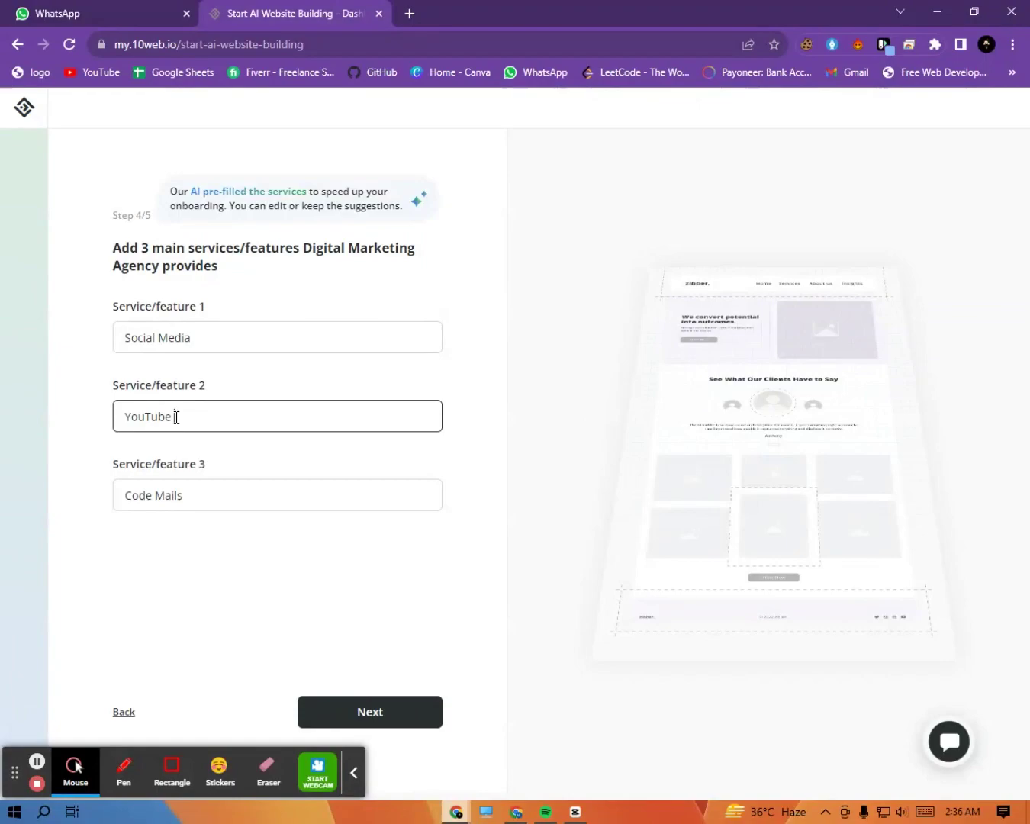
type("Services")
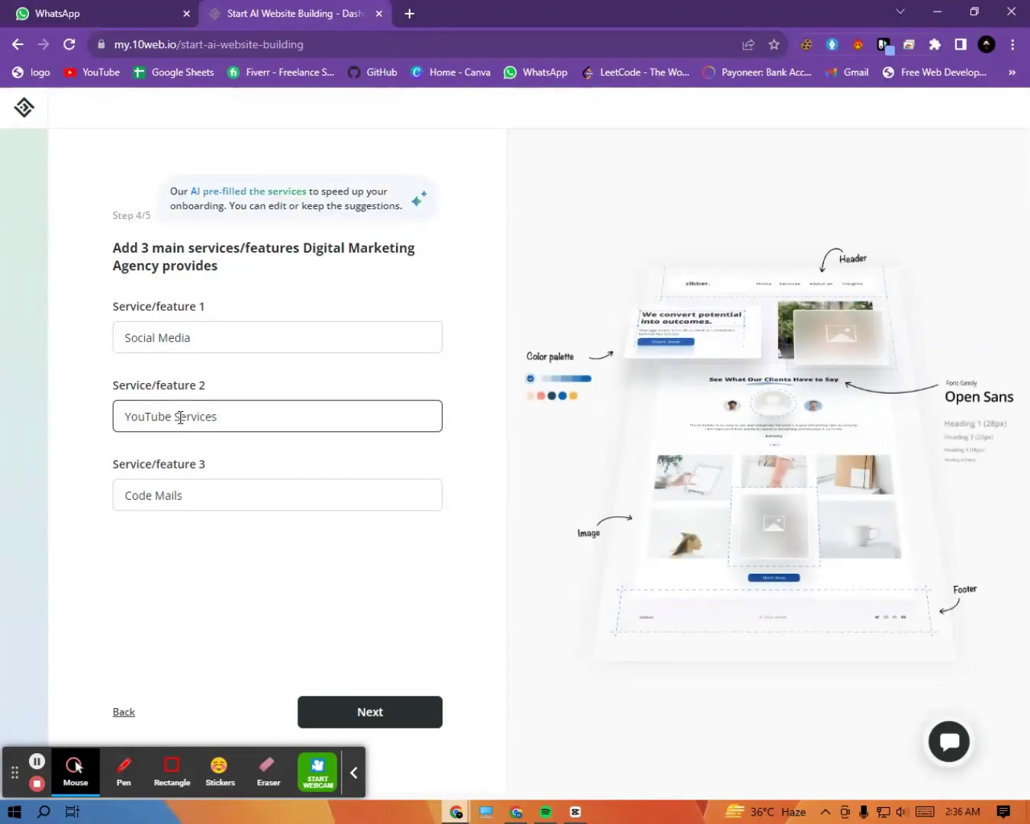
left_click(375, 714)
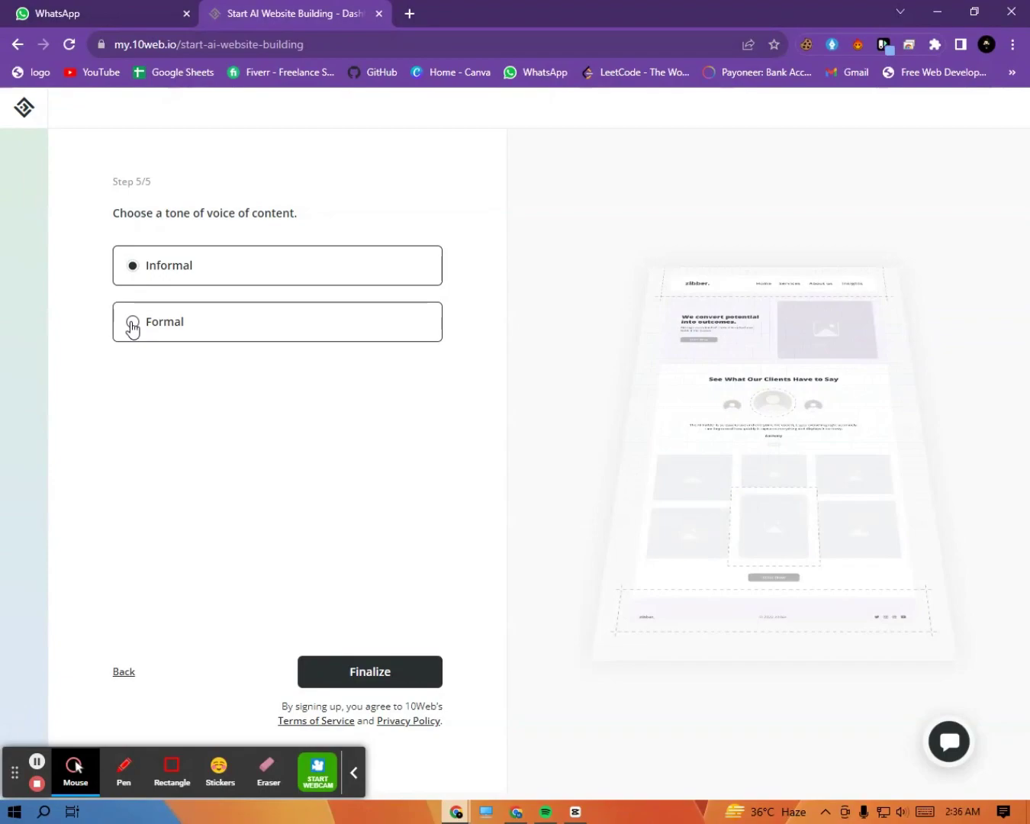
Step: Finalize the setup to generate the website, and open its preview to look over the home page sections
left_click(416, 673)
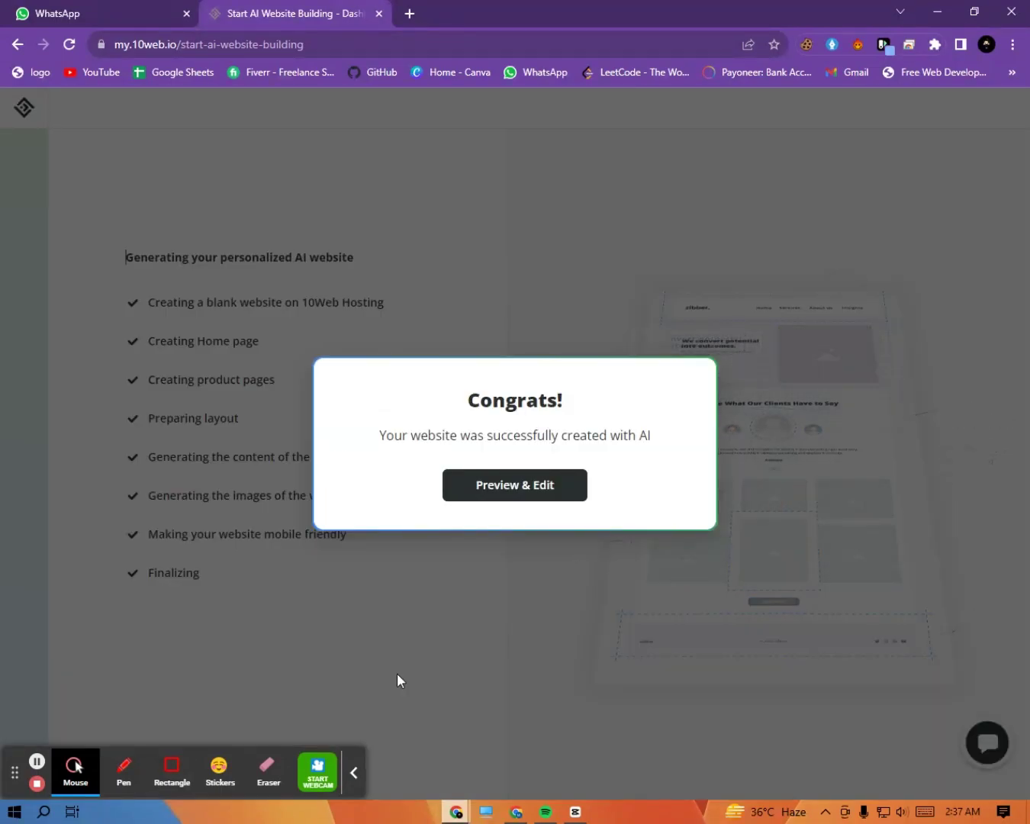
left_click(534, 486)
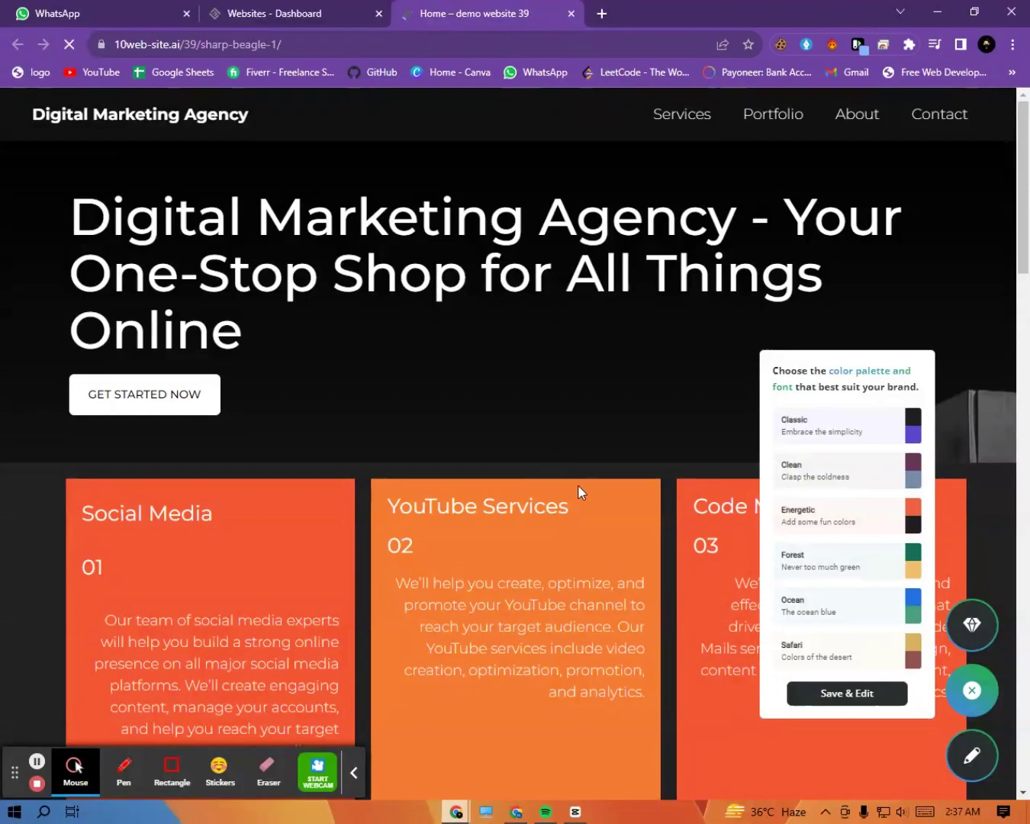
scroll(527, 532, "down", 7)
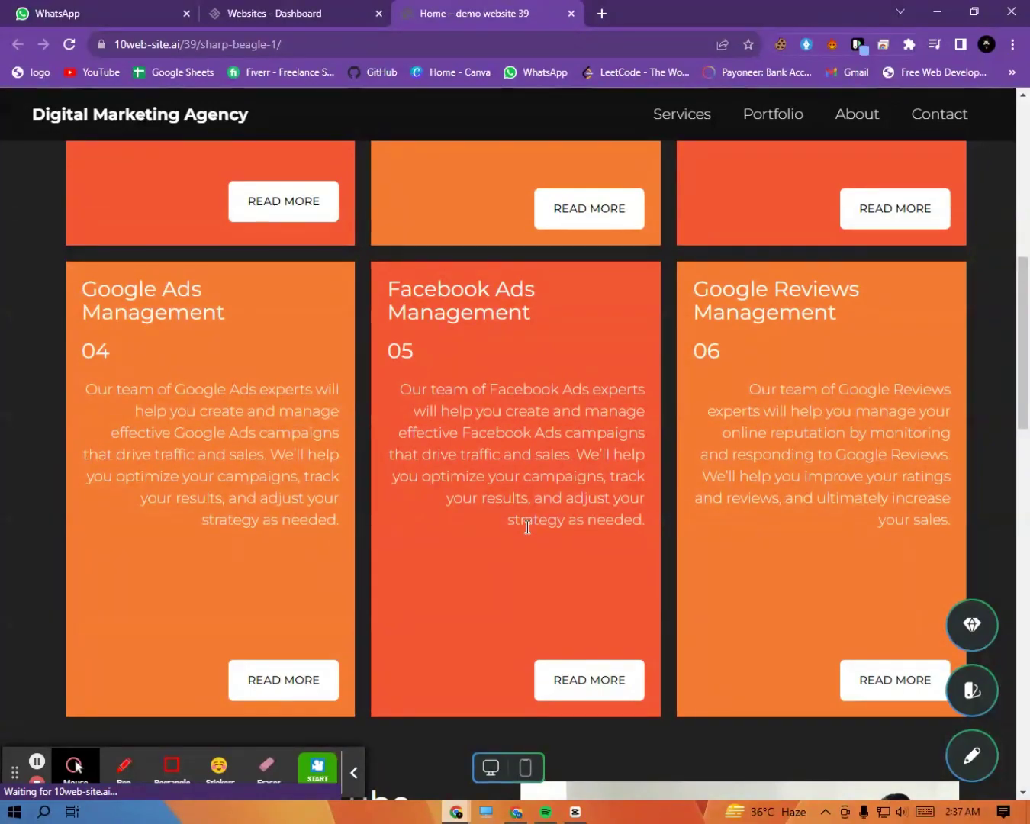
scroll(568, 472, "up", 4)
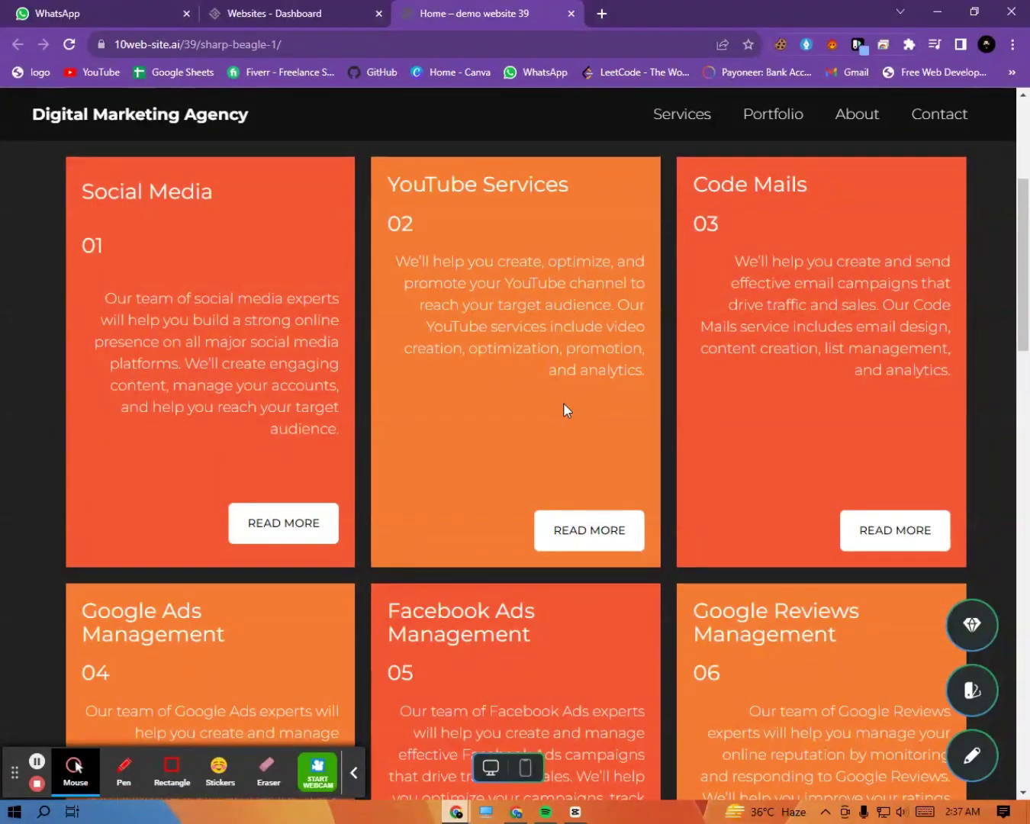
scroll(563, 404, "down", 7)
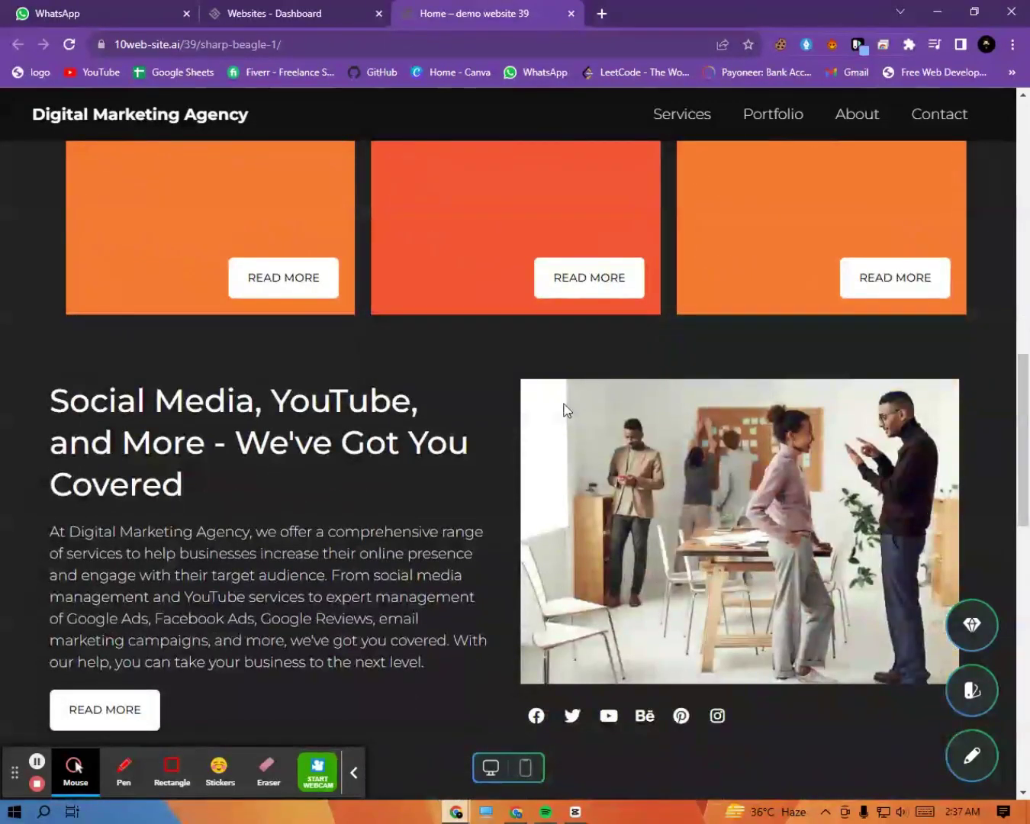
scroll(568, 399, "down", 2)
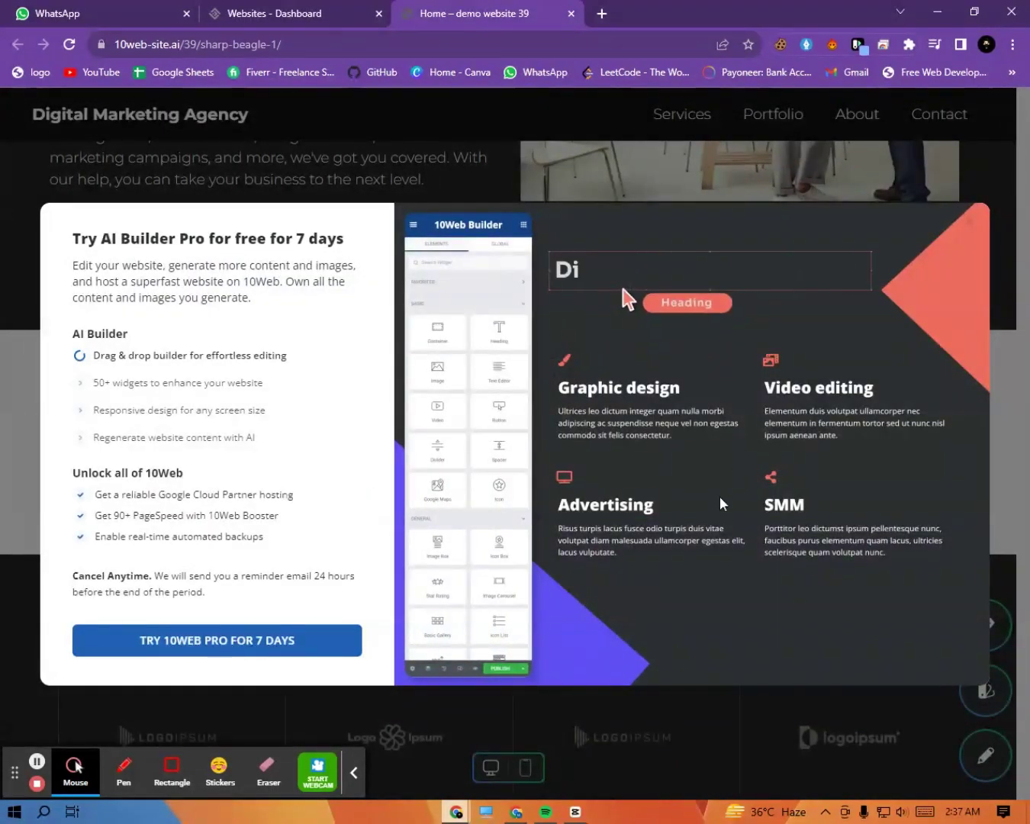
Step: Dismiss the AI Builder Pro trial offer and look over the home page's statistics, client logos and footer
left_click(264, 178)
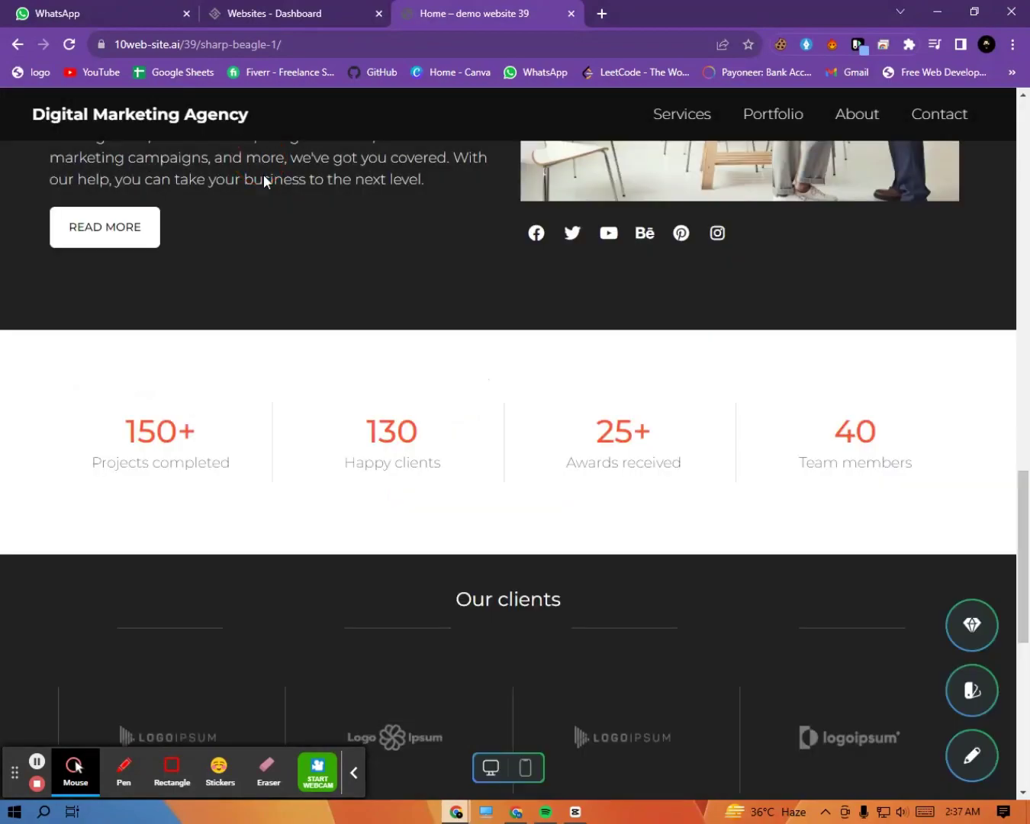
scroll(327, 463, "down", 2)
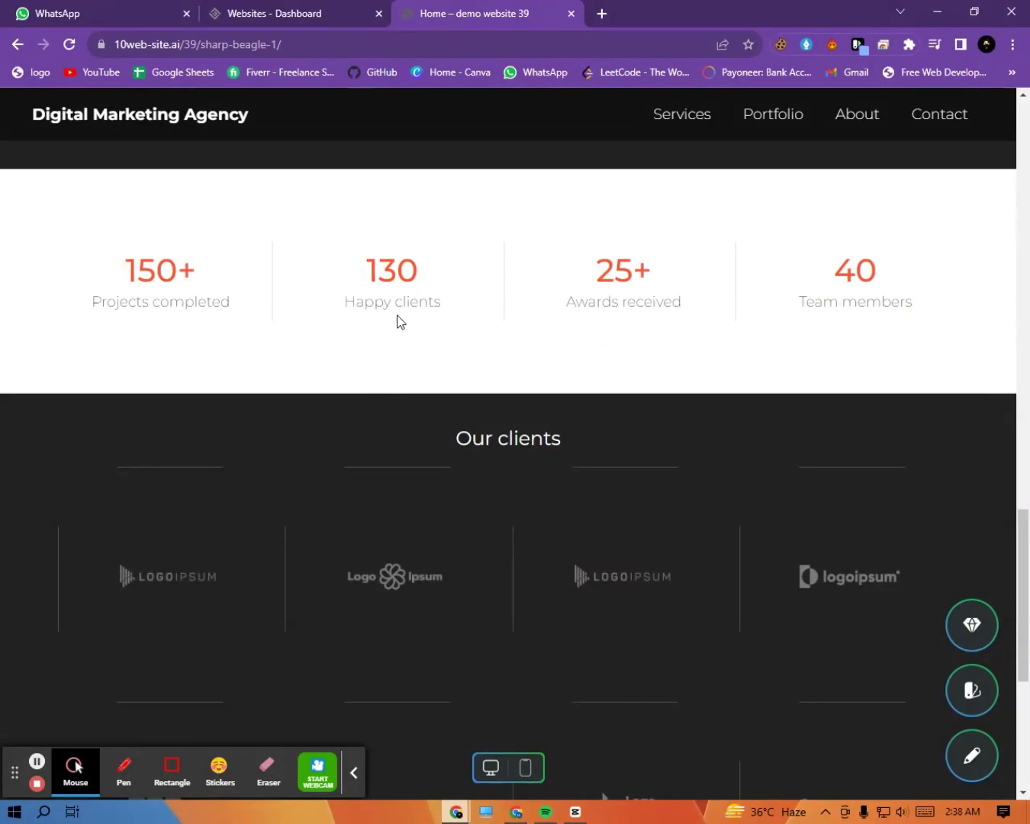
scroll(398, 324, "down", 3)
scroll(379, 407, "down", 2)
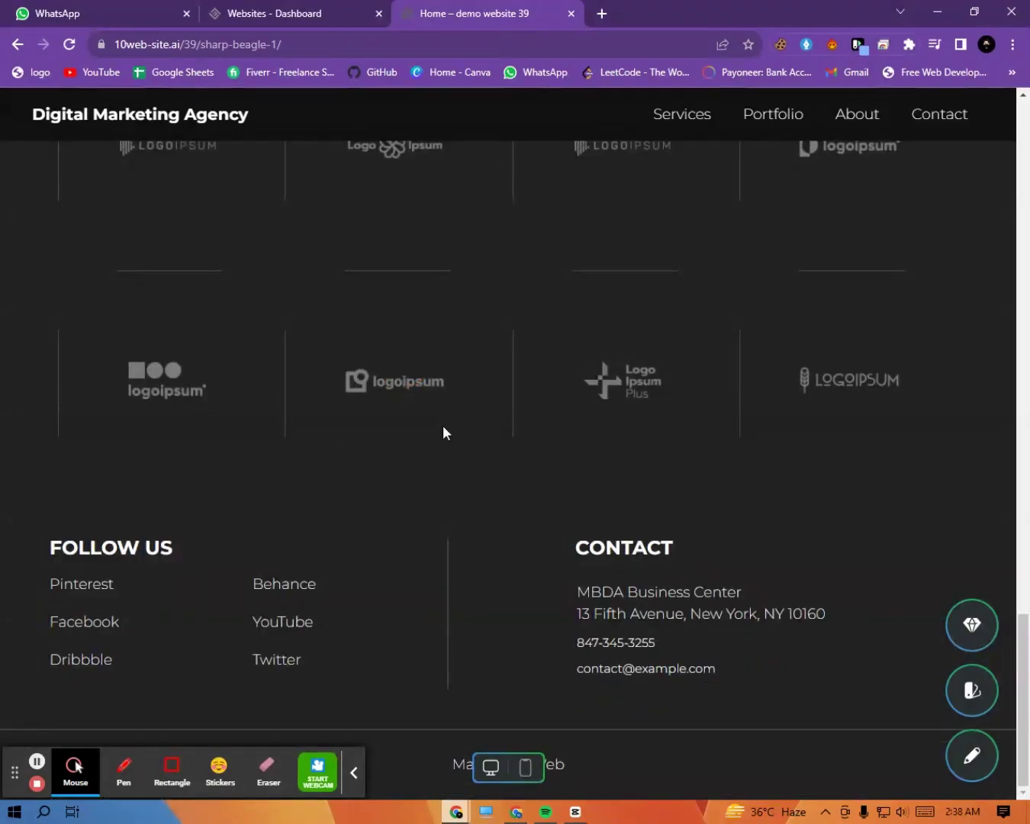
mouse_move(61, 565)
left_mouse_down()
mouse_move(930, 648)
mouse_move(821, 700)
left_mouse_up()
left_click(803, 690)
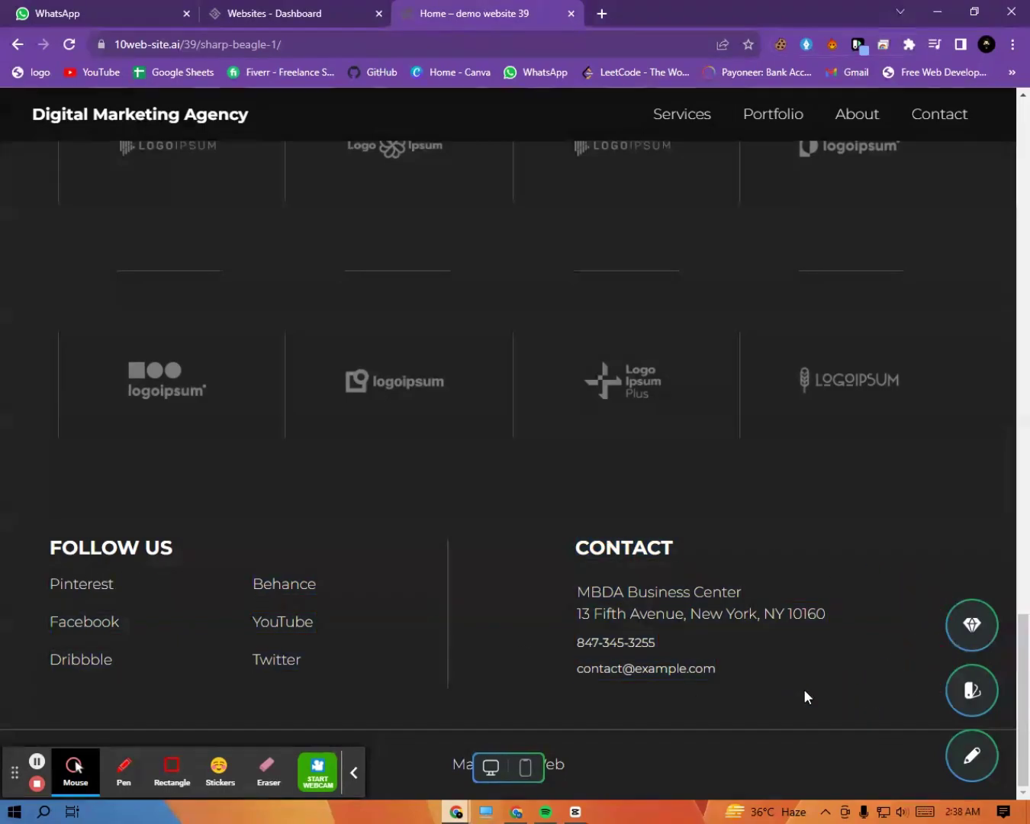
Step: Mark the home page's footer and the Our clients section with red rectangle annotations
left_click(171, 767)
mouse_move(2, 482)
left_mouse_down()
mouse_move(347, 566)
mouse_move(1013, 751)
mouse_move(1003, 728)
mouse_move(905, 742)
mouse_move(892, 722)
left_mouse_up()
scroll(893, 721, "up", 3)
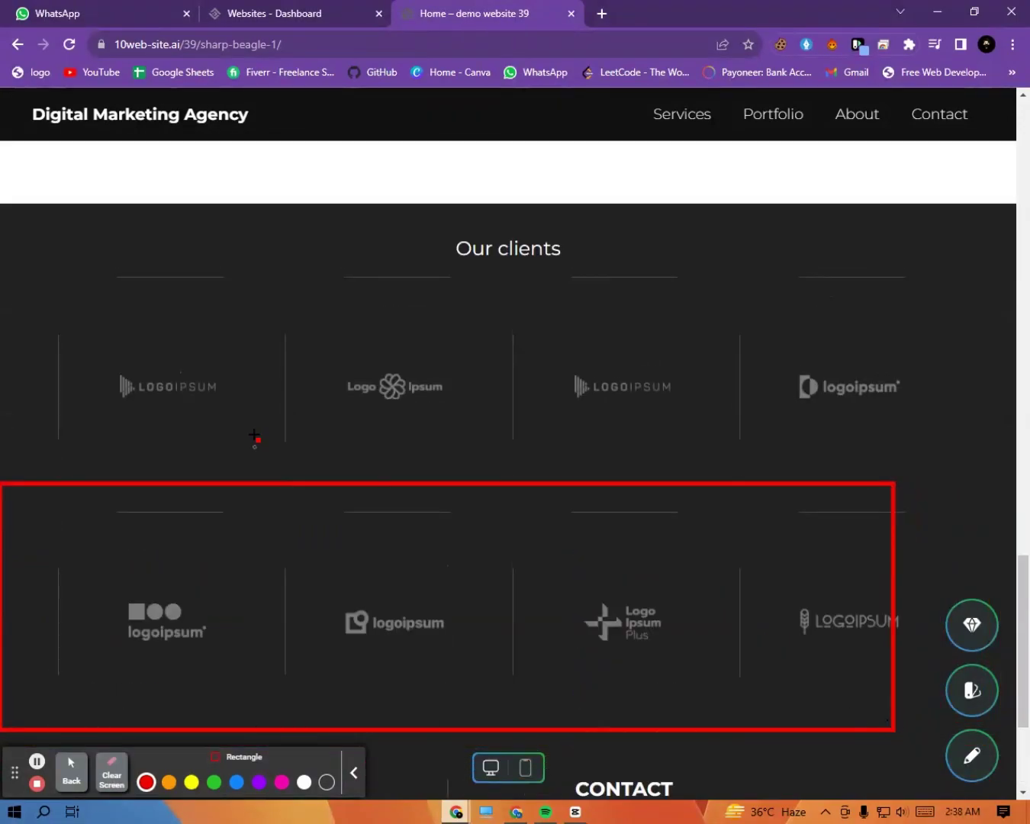
left_click_drag(17, 220, 962, 729)
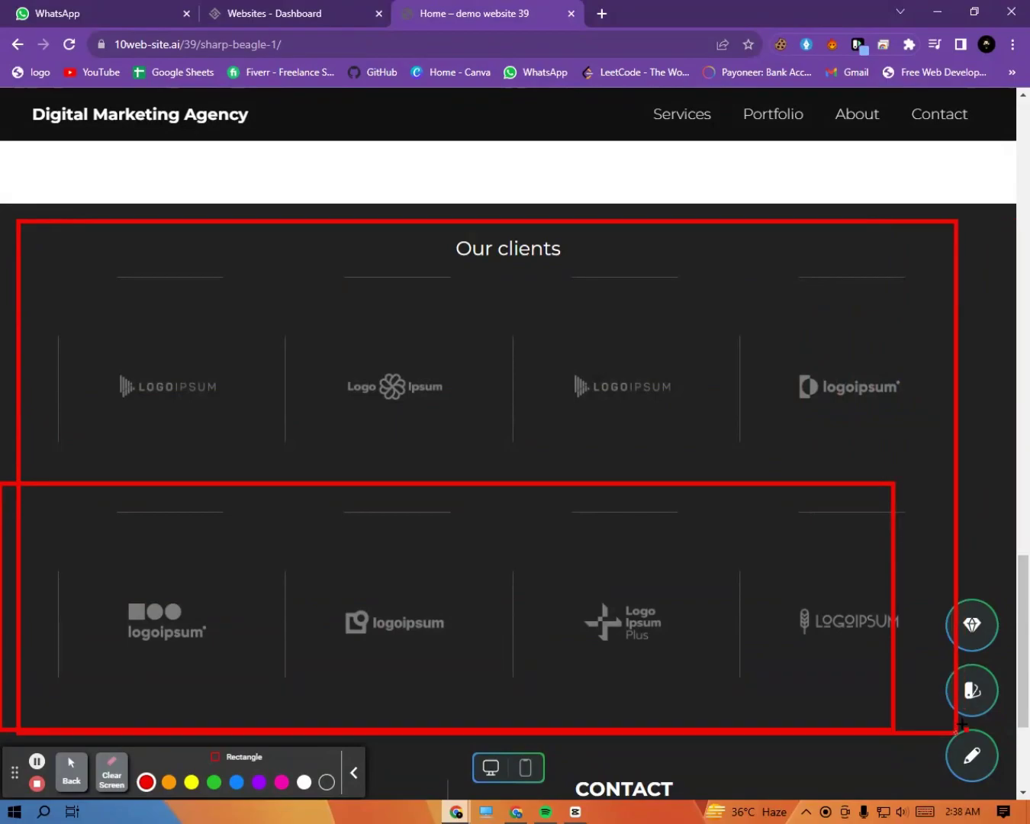
scroll(632, 658, "up", 4)
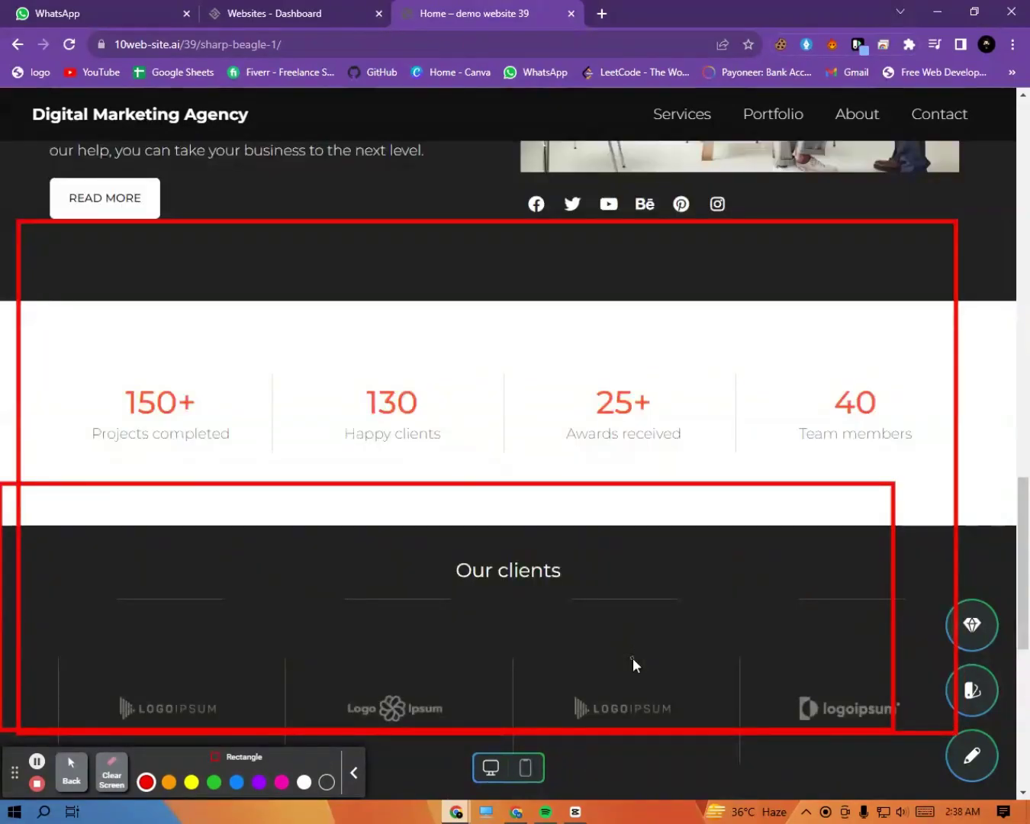
scroll(633, 658, "up", 6)
scroll(633, 657, "up", 13)
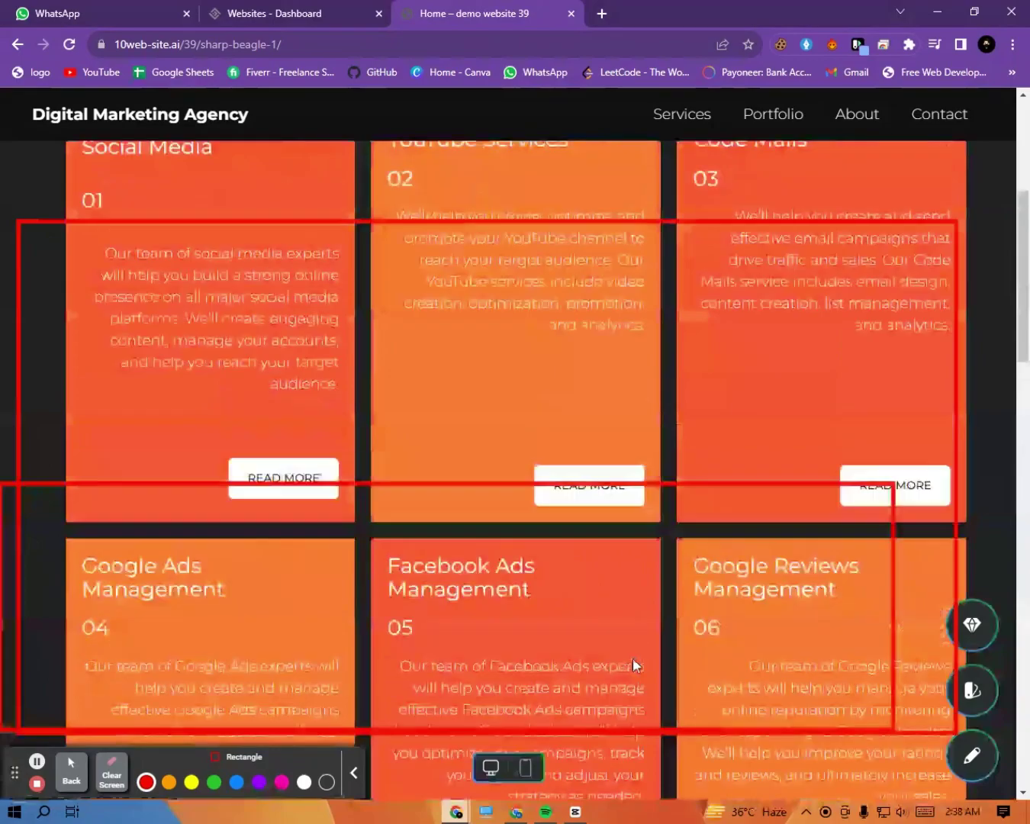
scroll(593, 588, "down", 5)
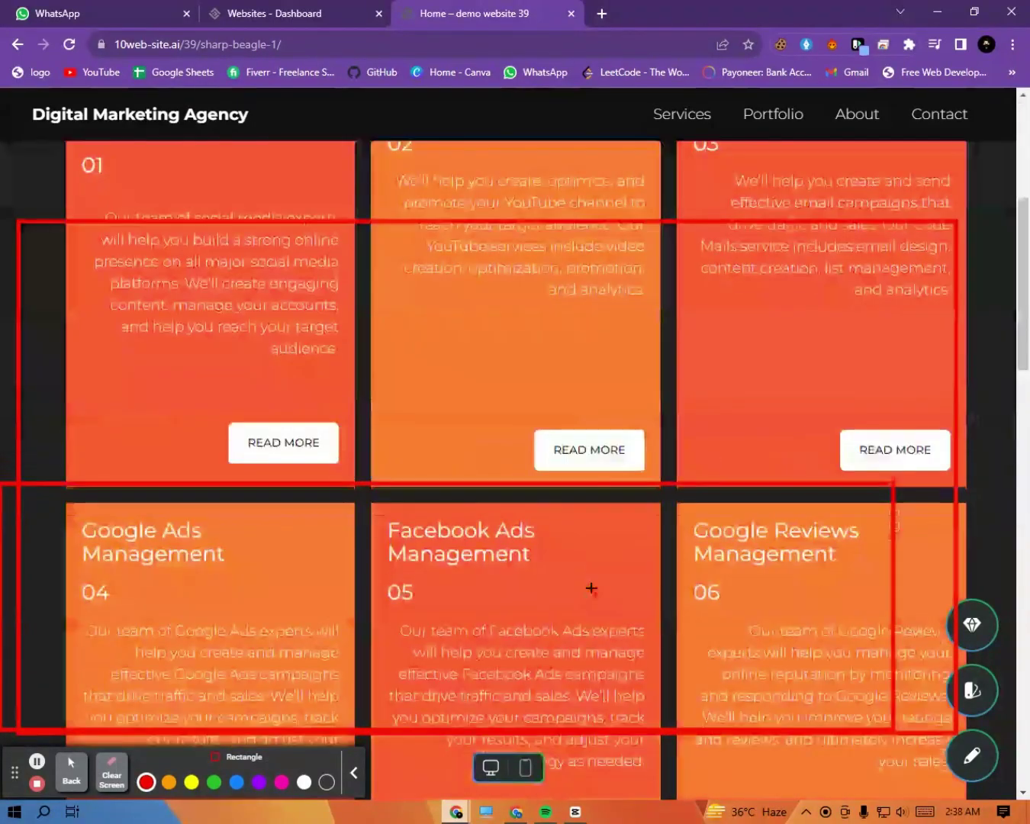
Step: Clear the red rectangle annotations from the screen and return to the normal mouse pointer
left_click(72, 777)
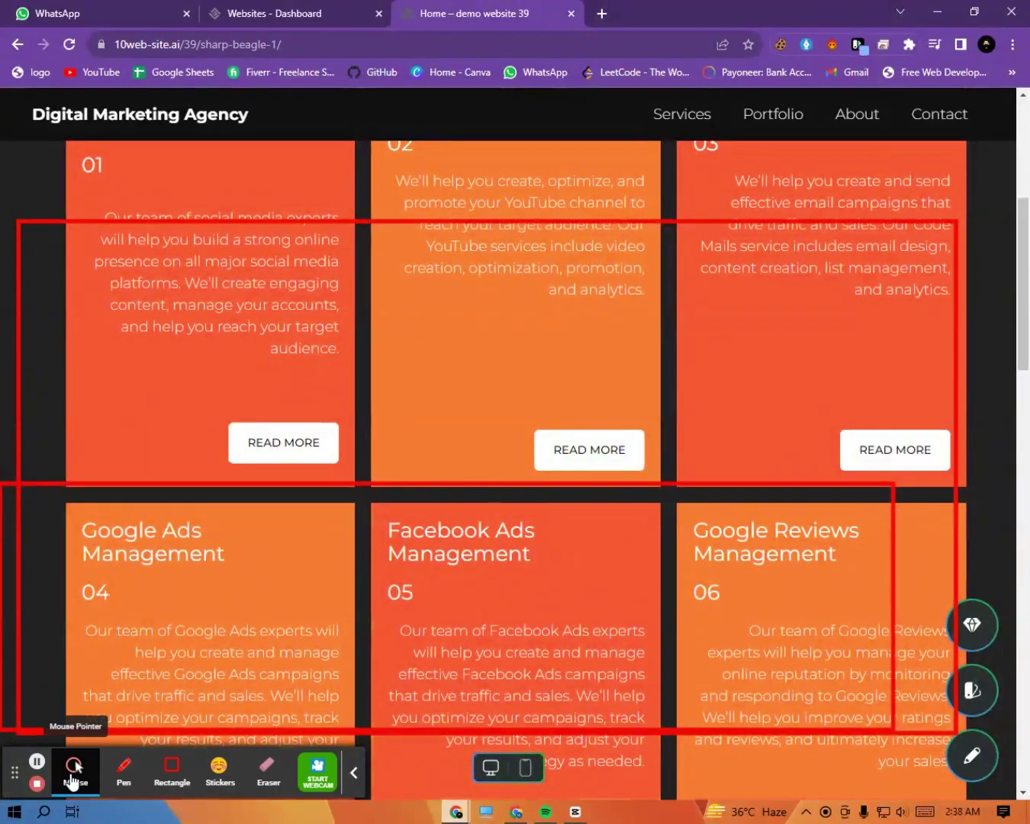
left_click(74, 767)
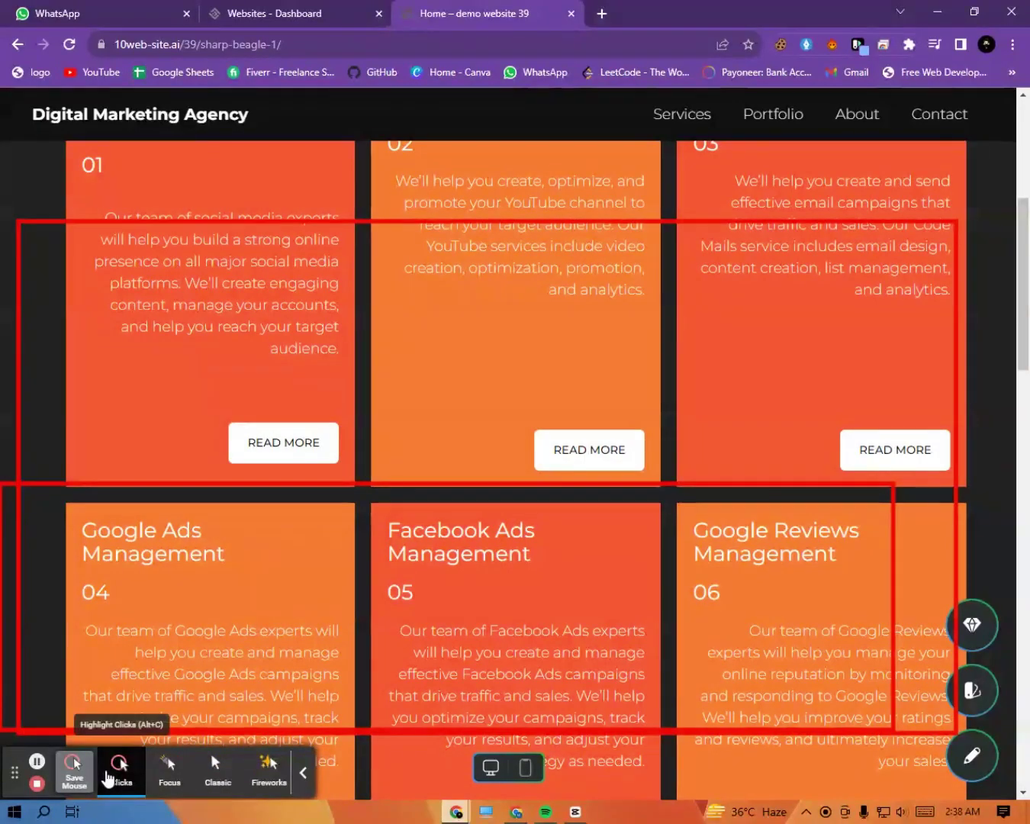
left_click(74, 770)
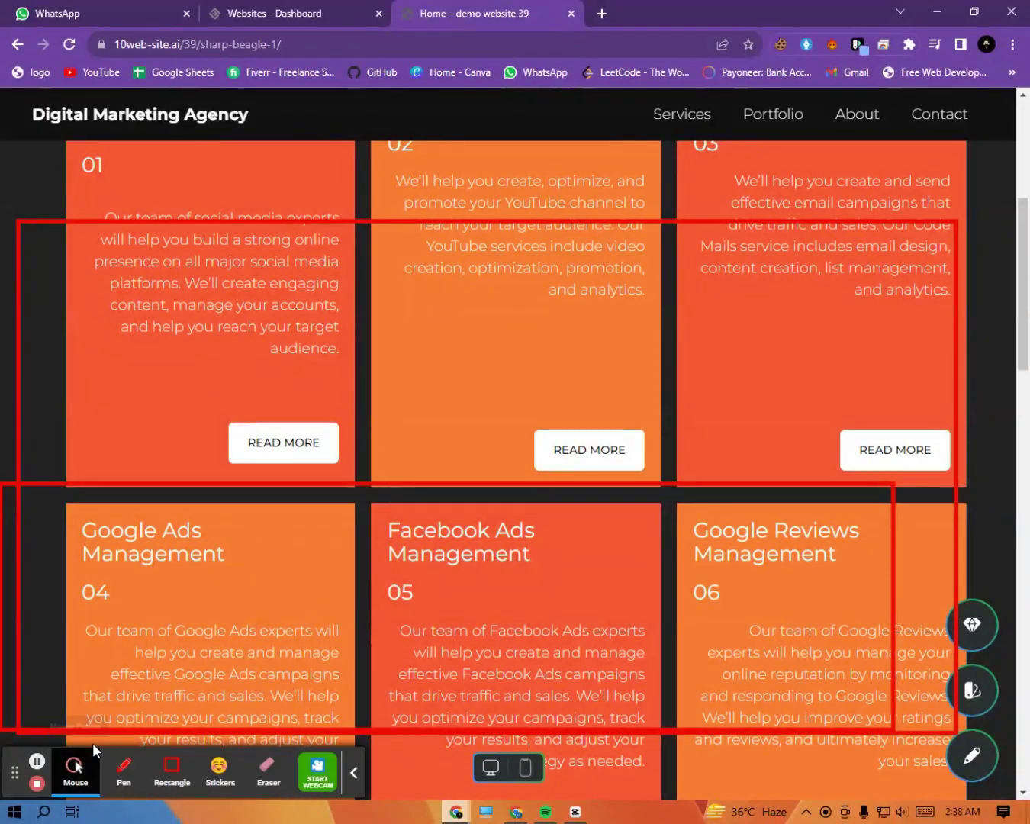
scroll(369, 540, "up", 5)
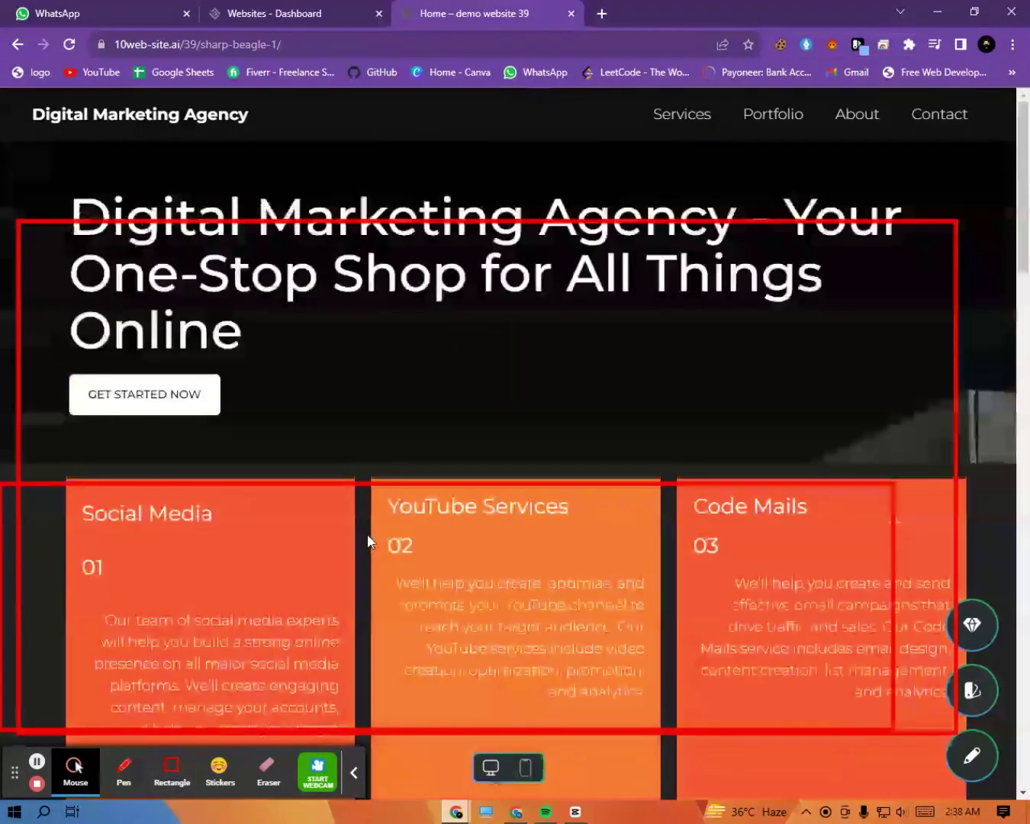
left_click(270, 770)
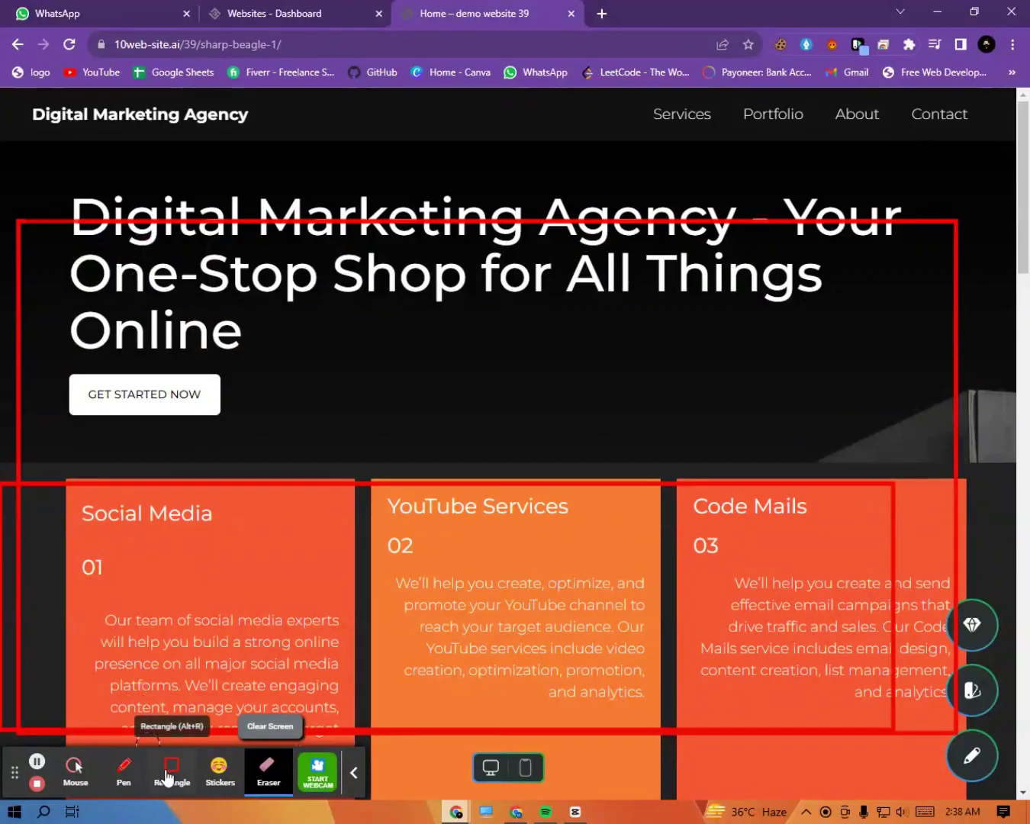
left_click(74, 768)
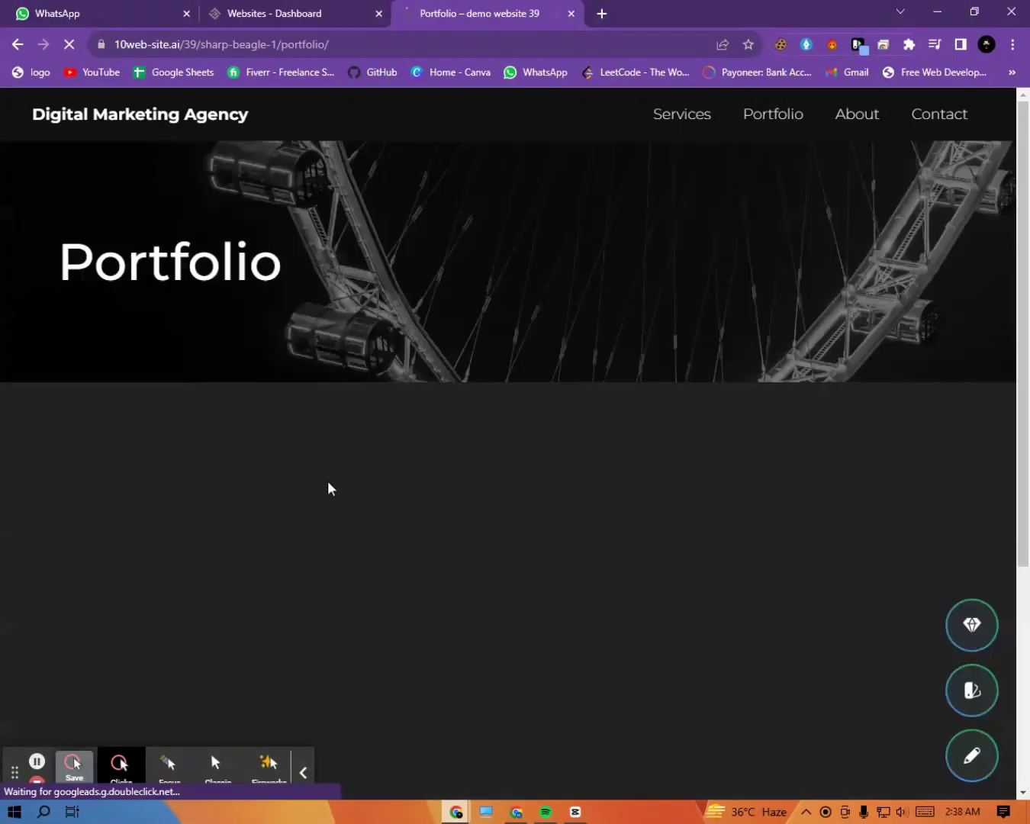
Step: Open the site's Portfolio page and look over its image gallery and header banner
scroll(357, 496, "down", 3)
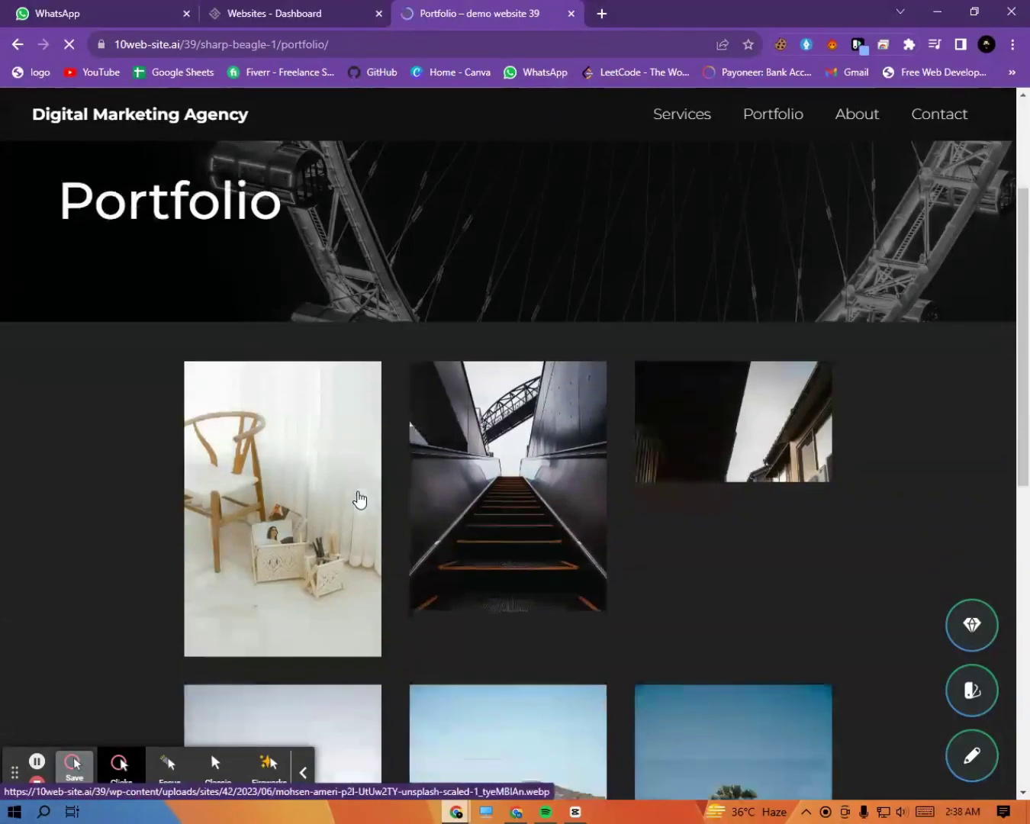
scroll(359, 497, "down", 8)
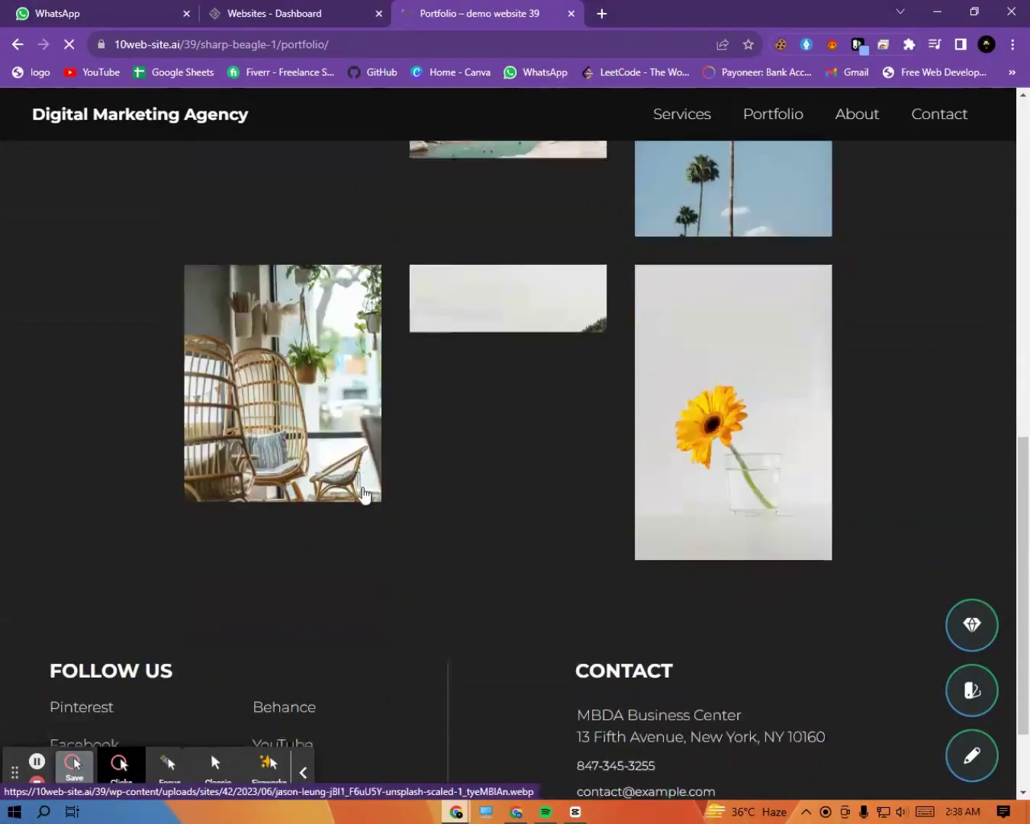
scroll(364, 494, "up", 4)
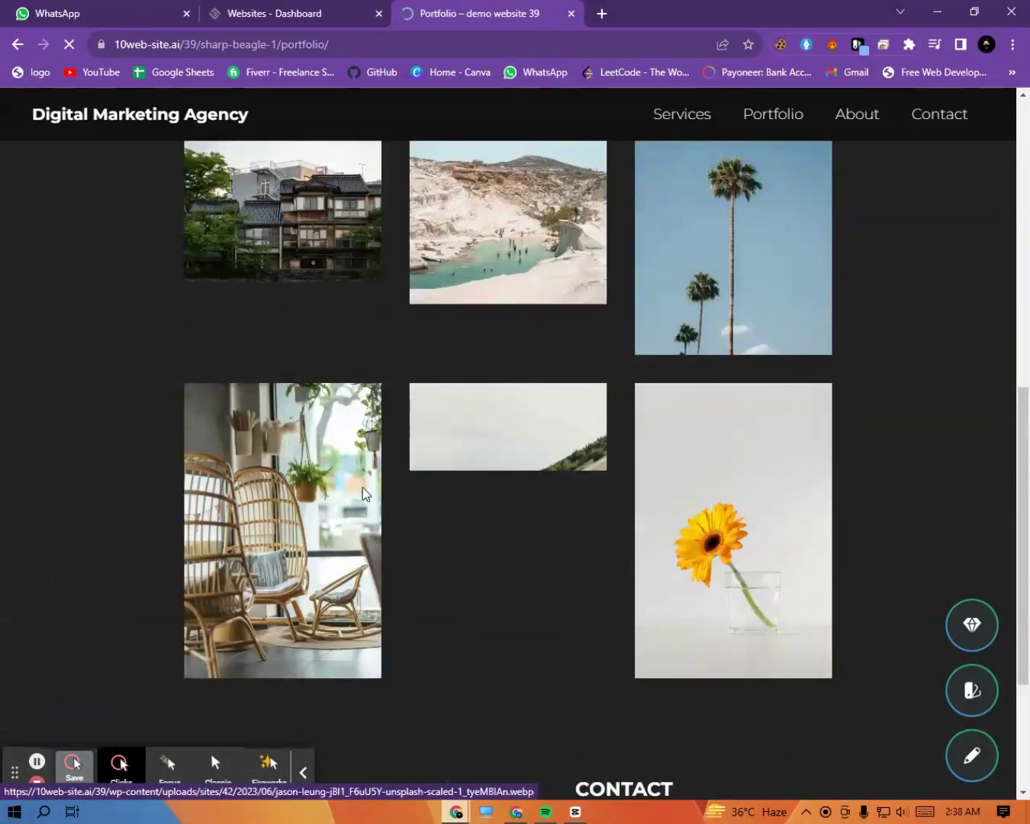
scroll(367, 493, "up", 5)
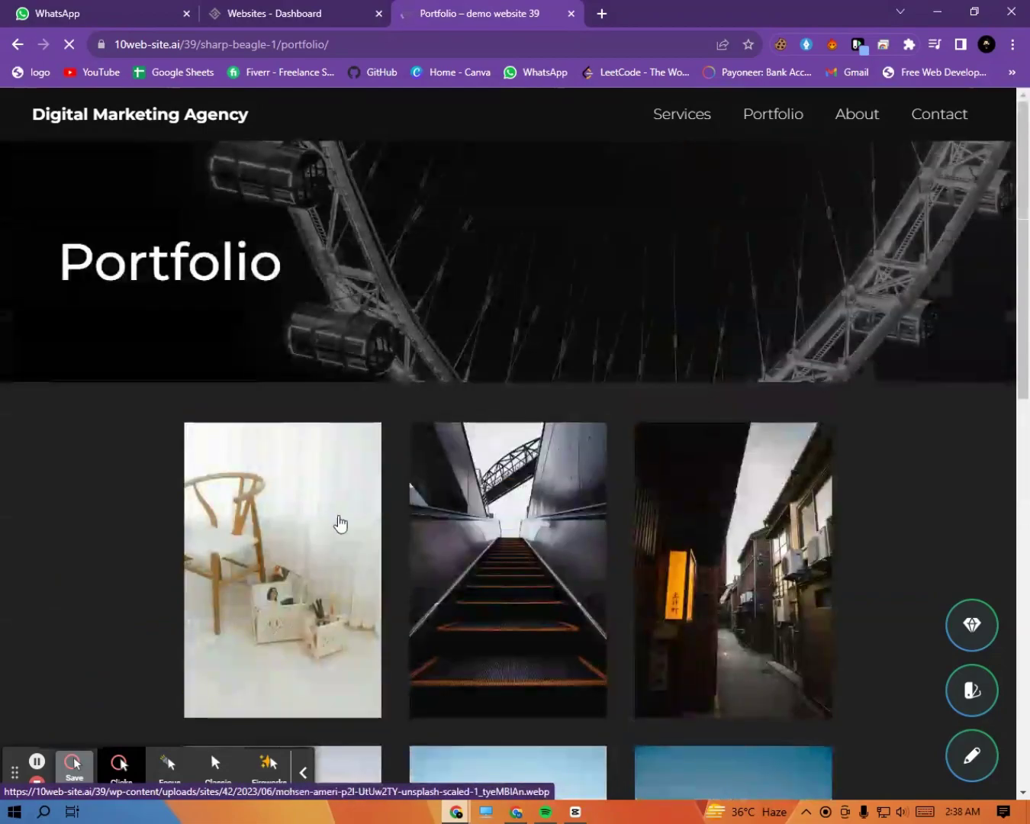
left_click_drag(183, 187, 832, 284)
left_click(832, 288)
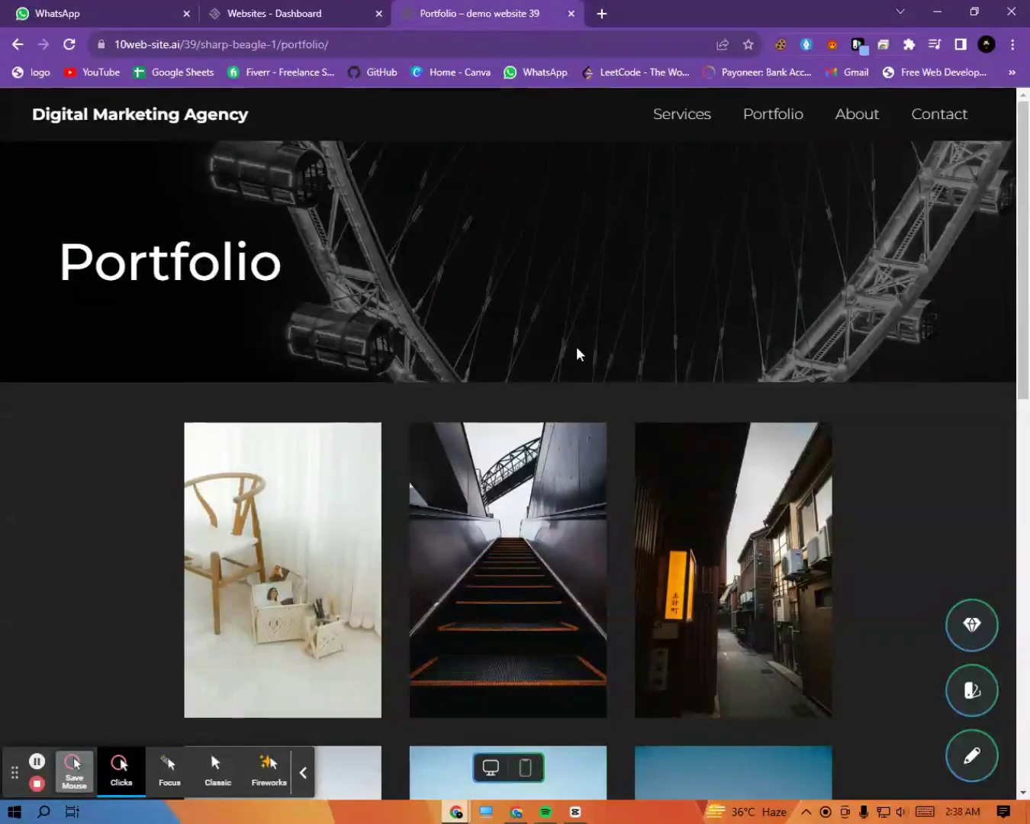
Step: Examine the social links and contact details in the Portfolio page's footer
scroll(577, 354, "down", 3)
scroll(577, 354, "down", 8)
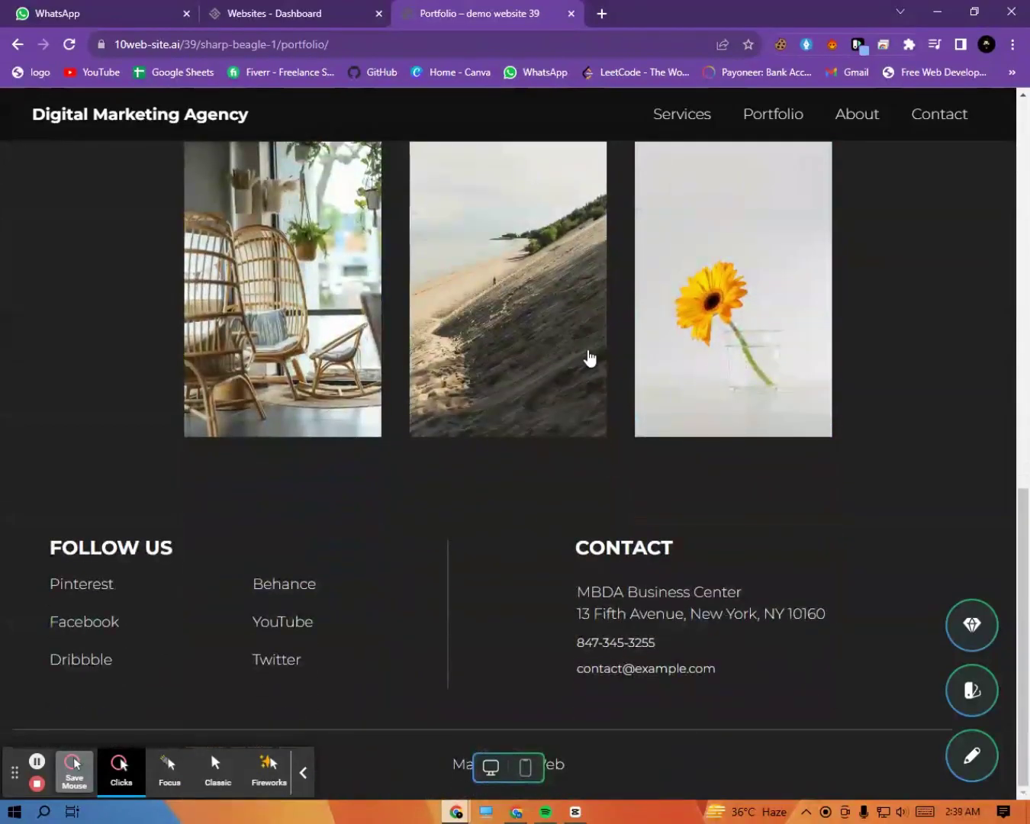
left_click_drag(22, 508, 929, 671)
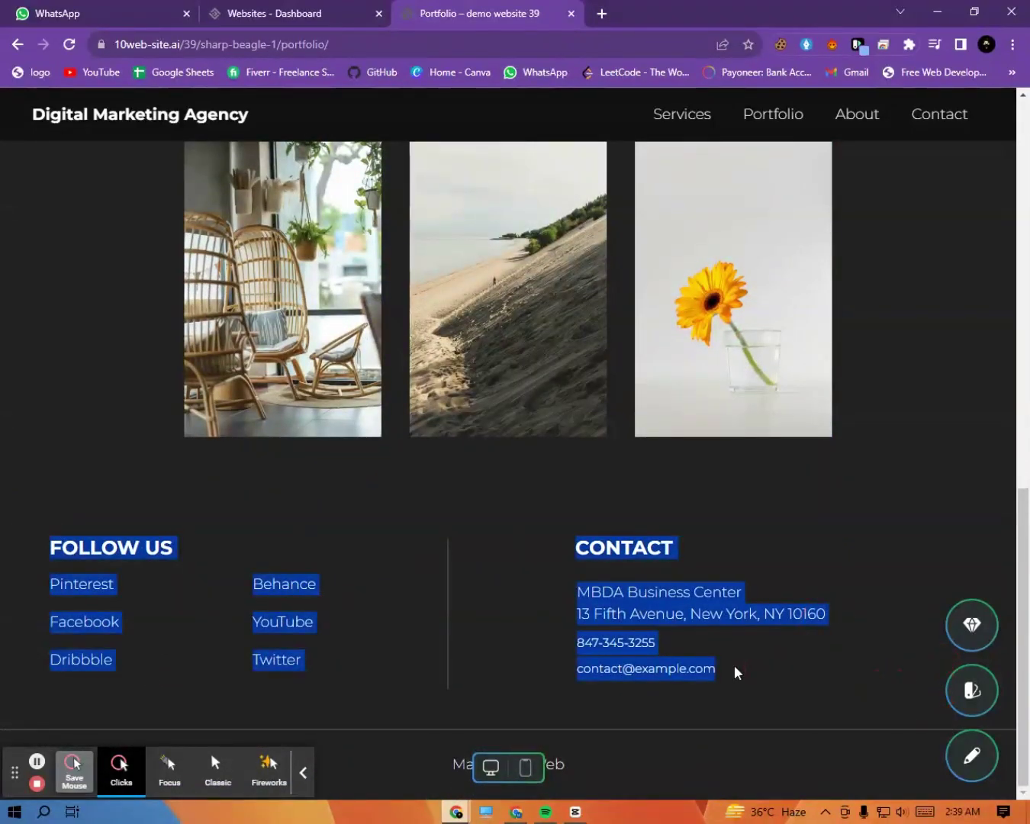
left_click(736, 599)
scroll(736, 598, "up", 10)
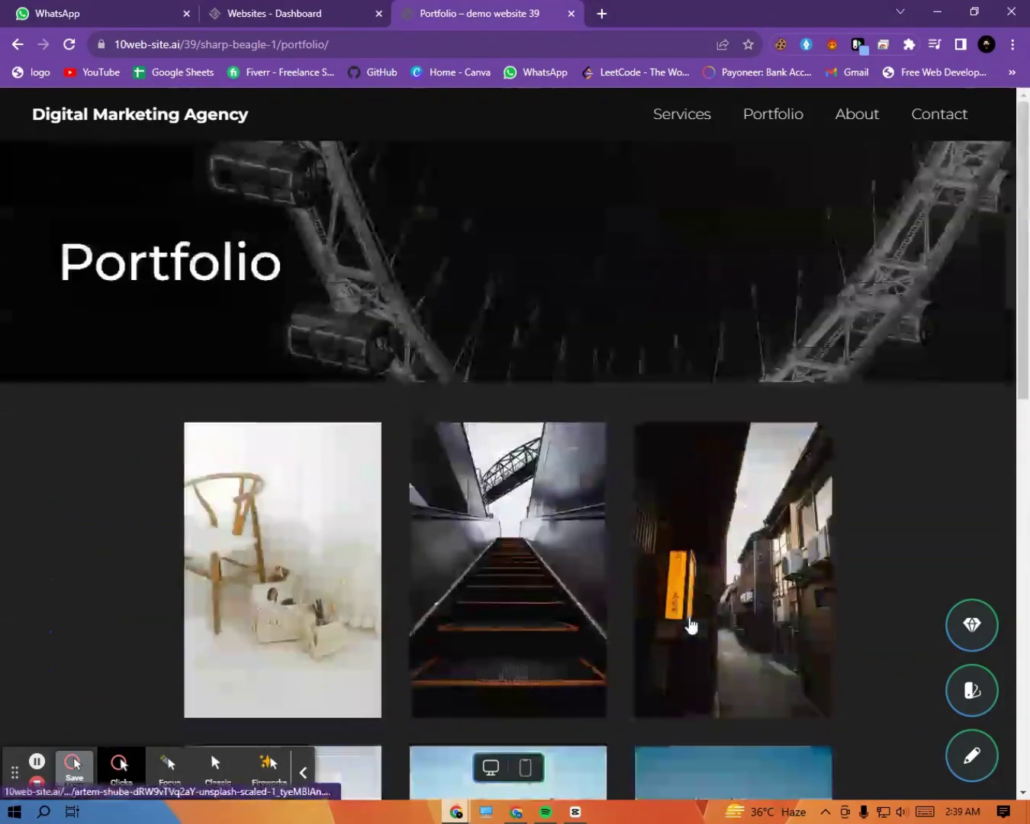
Step: Open the About page and look through its mission text, partner banner and client logos
left_click(868, 122)
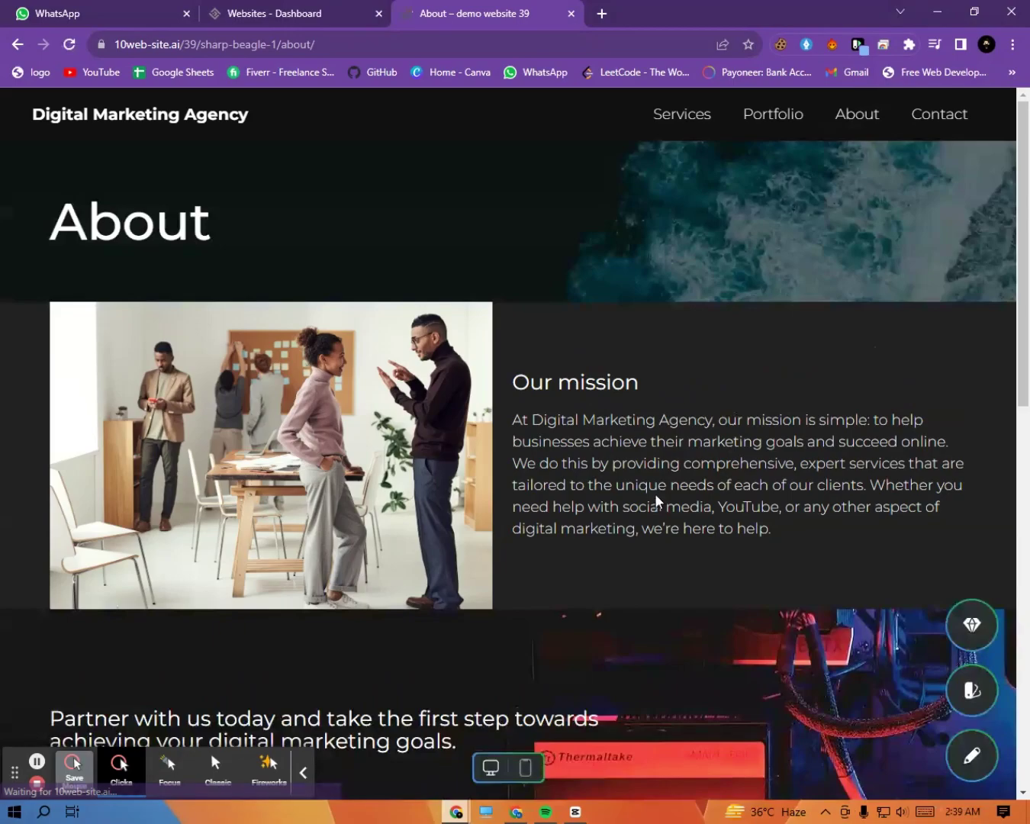
scroll(645, 489, "down", 6)
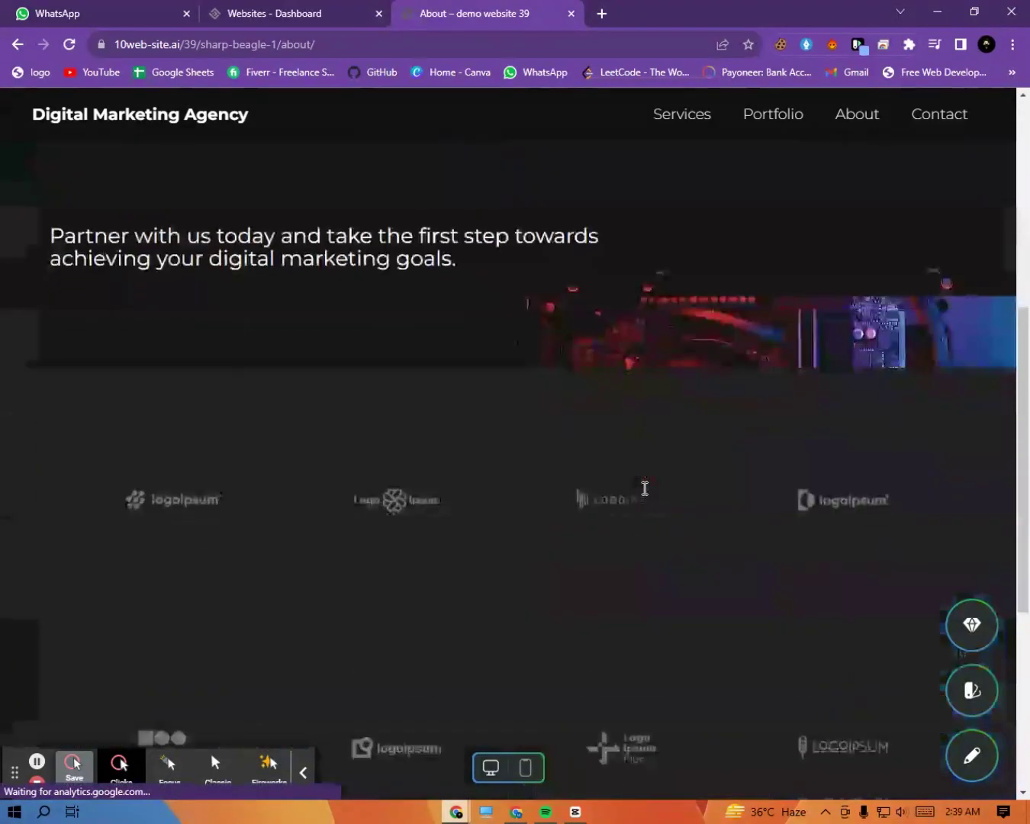
scroll(645, 490, "down", 5)
scroll(645, 490, "up", 12)
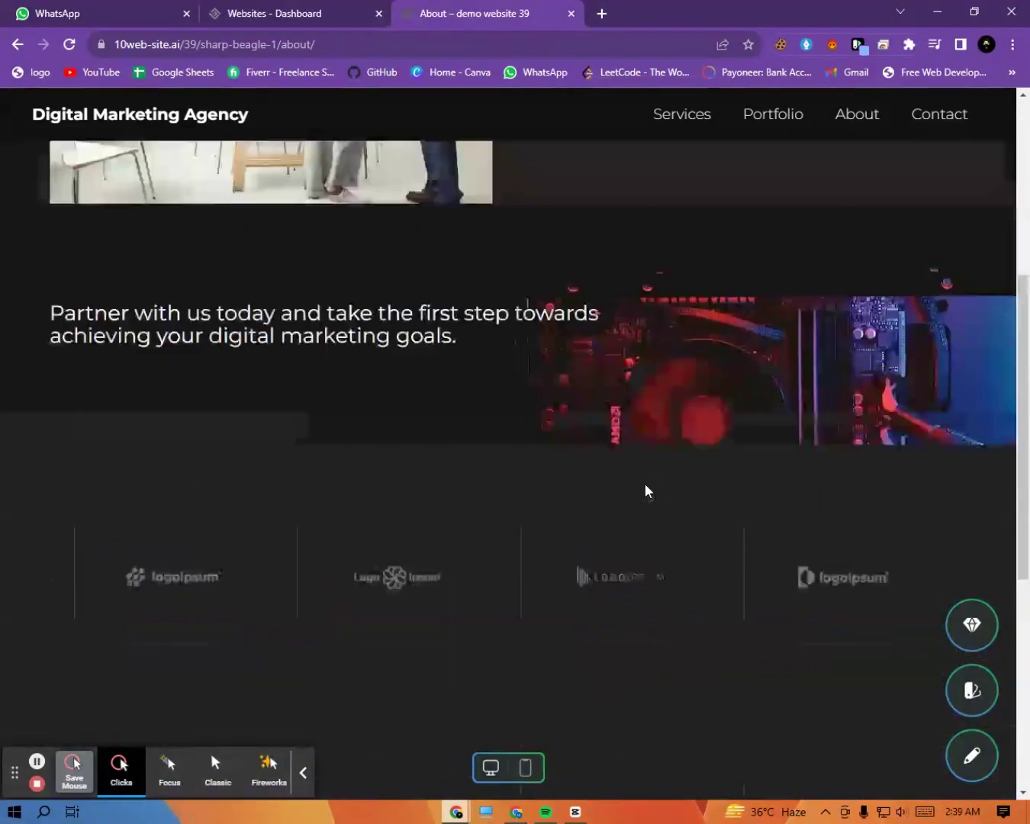
Step: Open the Contact page and examine its contact details, form fields and footer
left_click(940, 114)
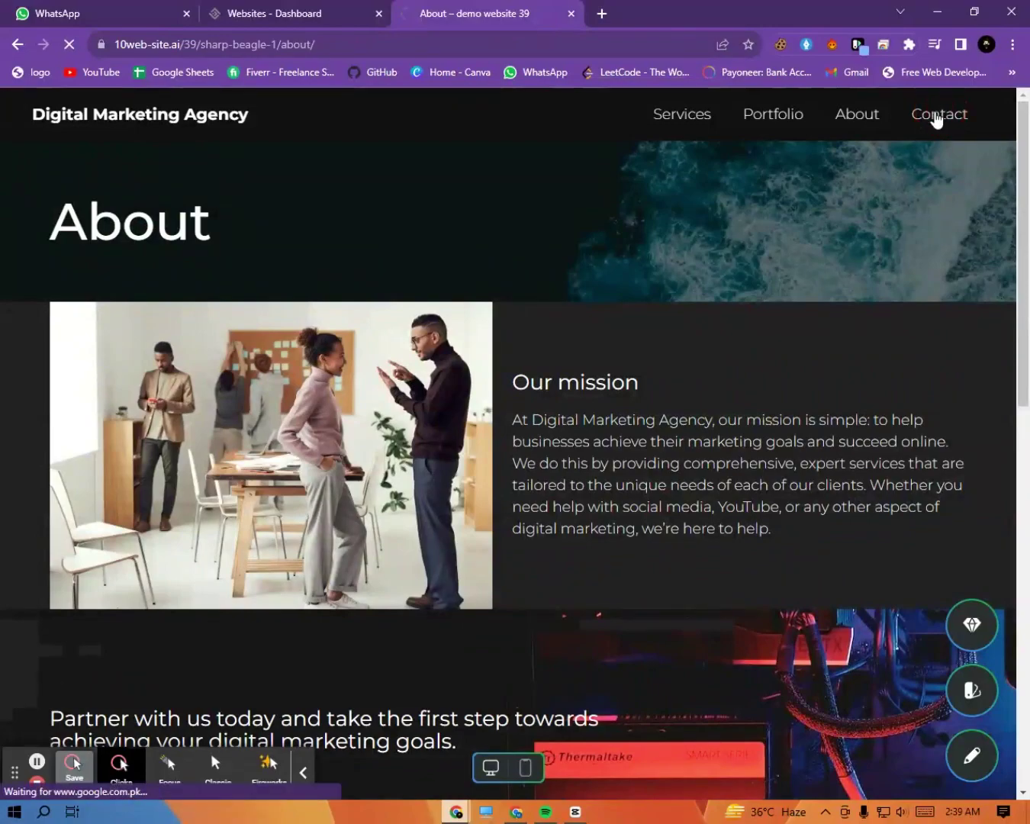
left_click(938, 118)
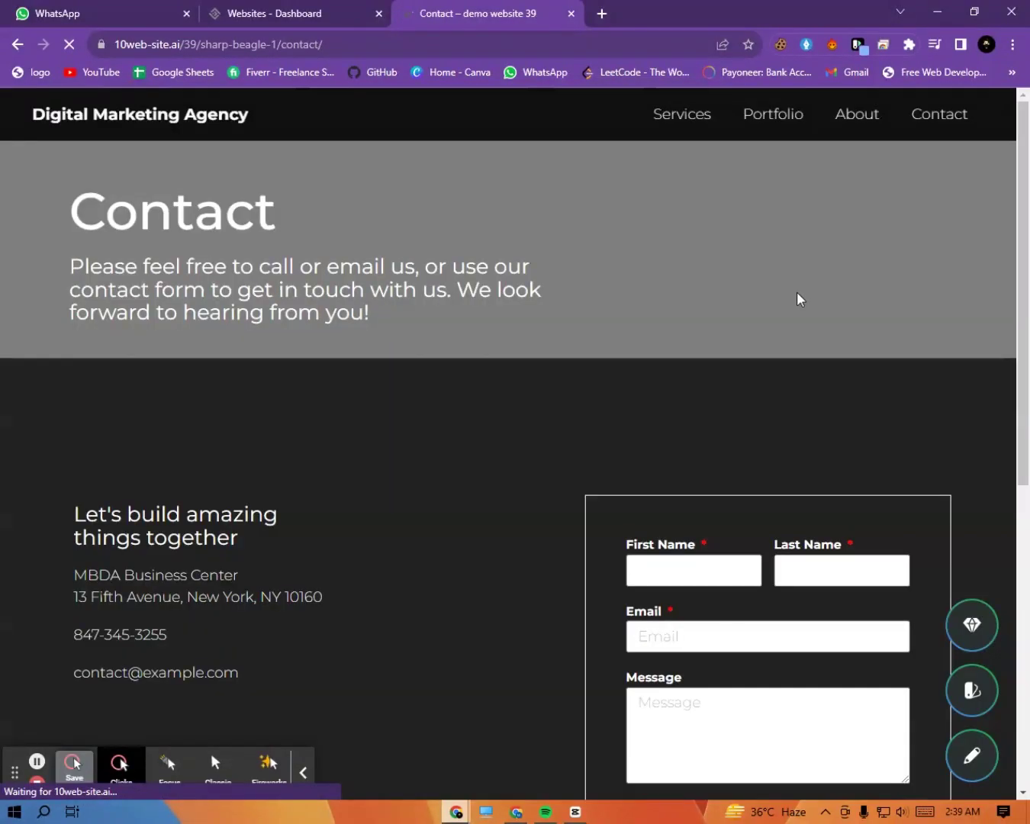
scroll(667, 371, "down", 2)
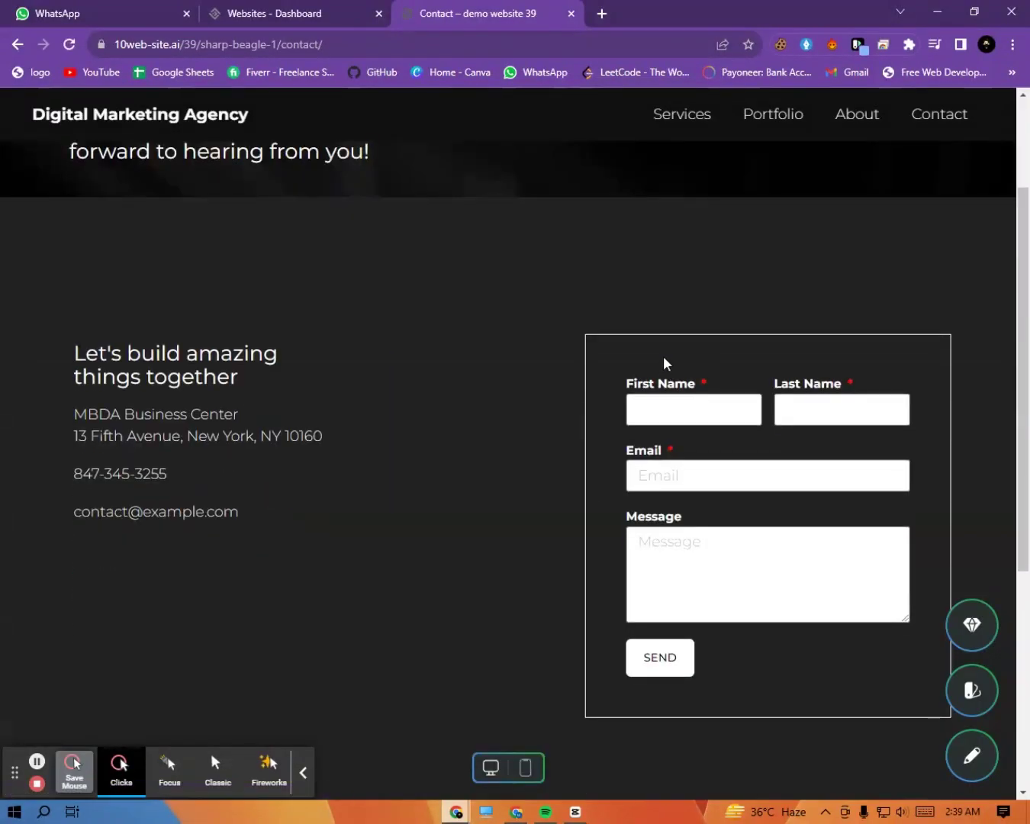
scroll(664, 363, "up", 2)
scroll(648, 368, "down", 2)
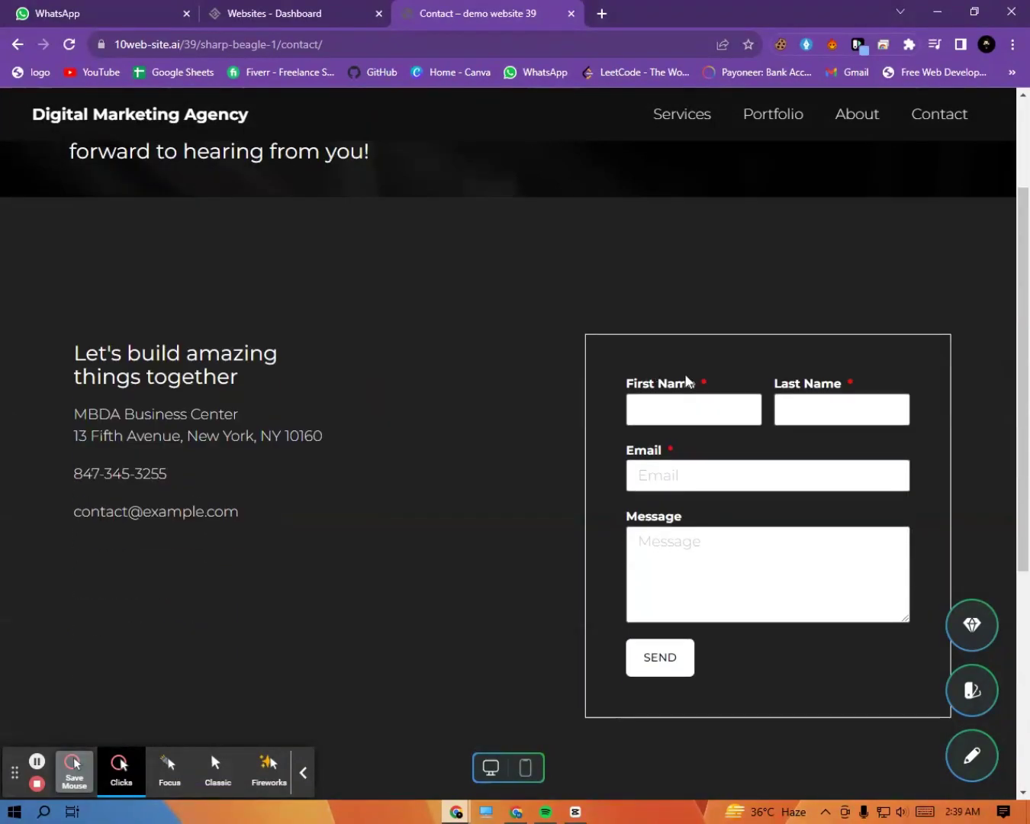
left_click(721, 487)
scroll(693, 510, "down", 3)
left_click(726, 320)
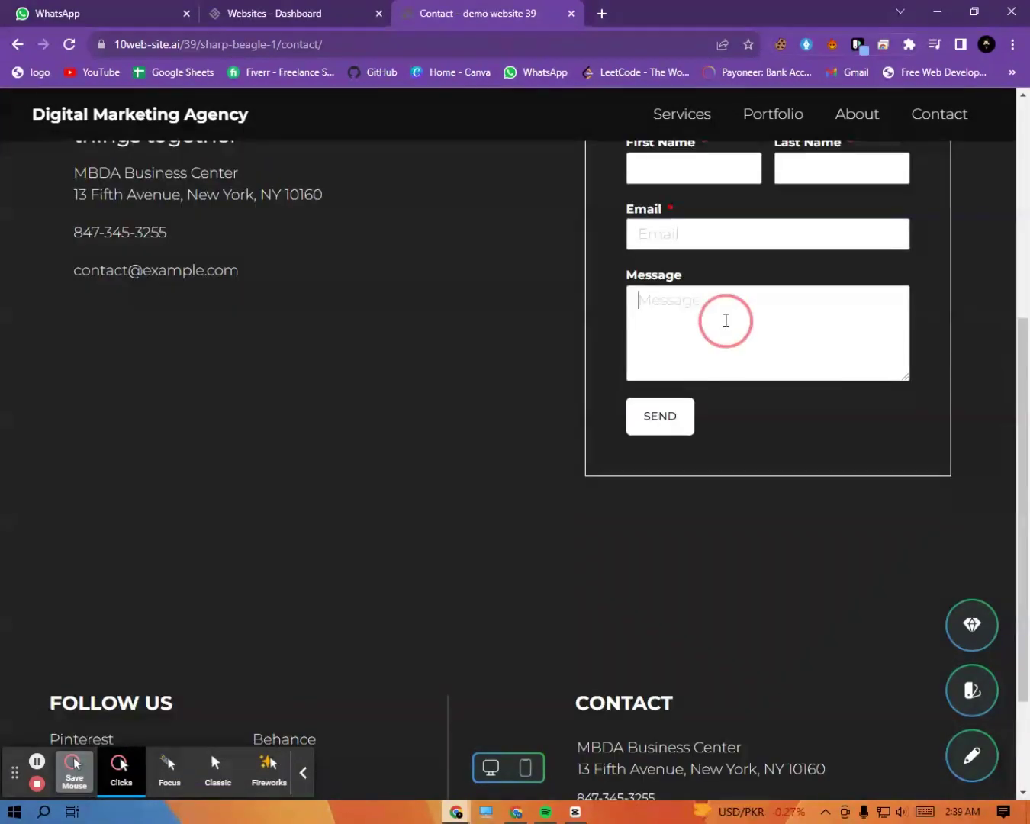
scroll(463, 492, "down", 2)
Step: Switch the preview to the mobile view and open the Services page to check its layout and site title
left_click_drag(469, 510, 538, 776)
left_click(537, 775)
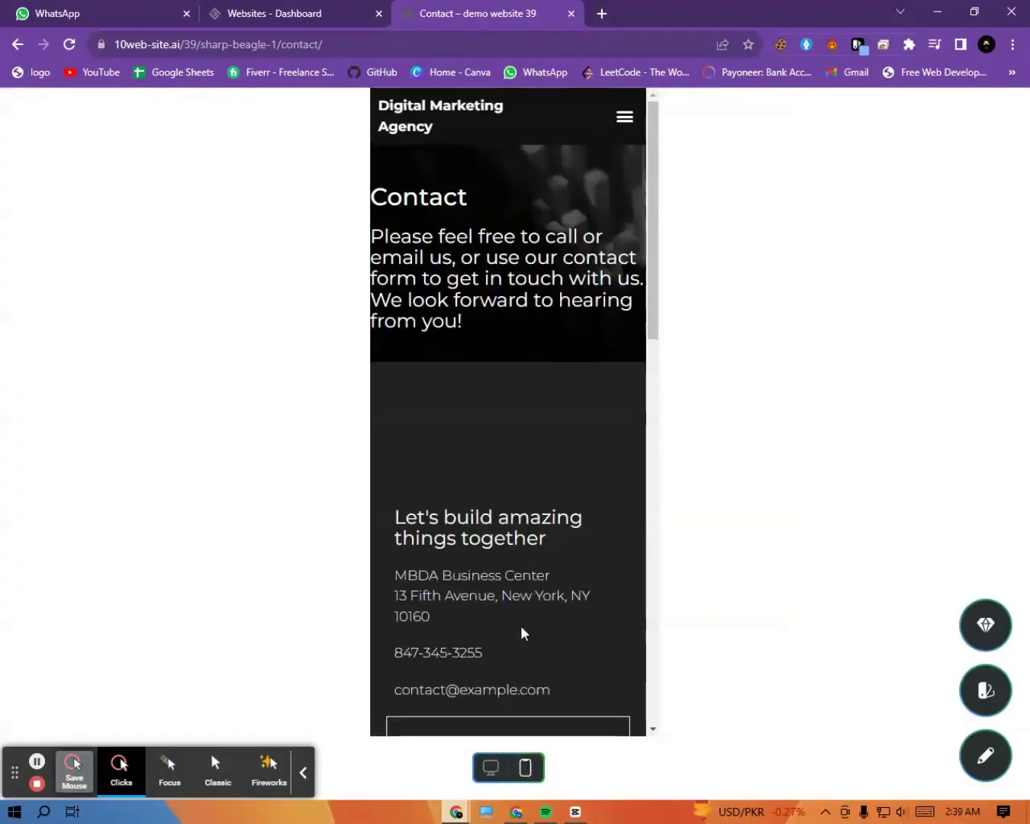
left_click(625, 120)
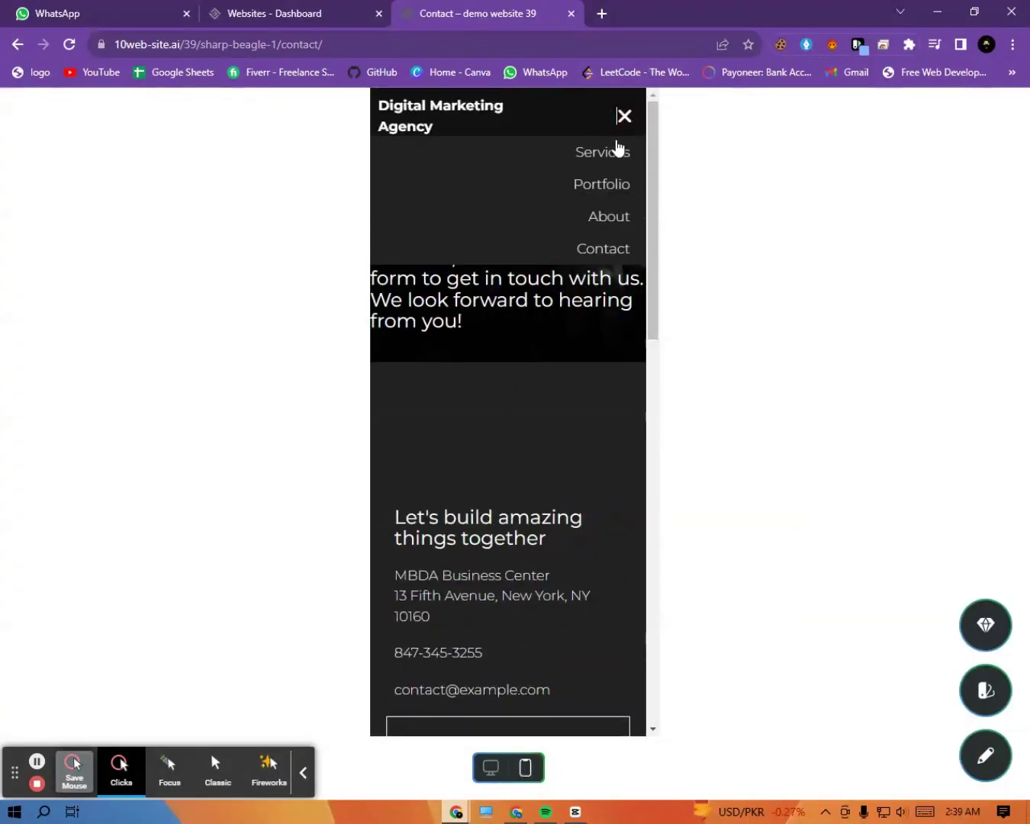
left_click(621, 155)
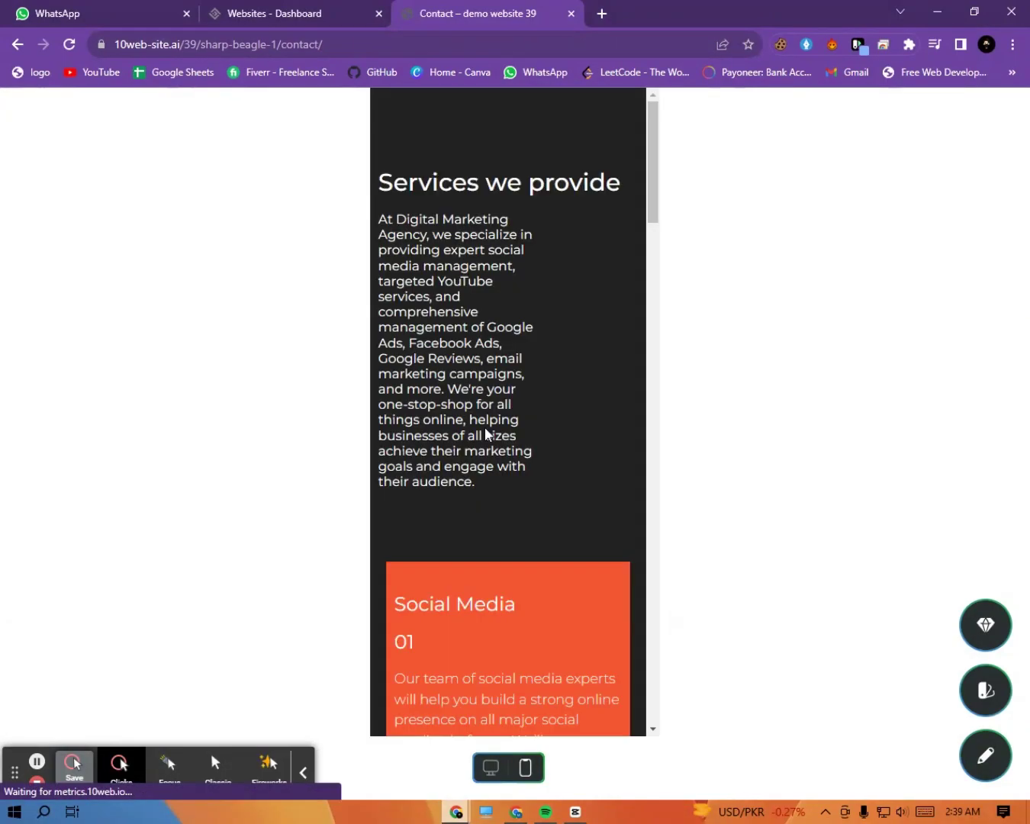
left_click_drag(465, 141, 357, 93)
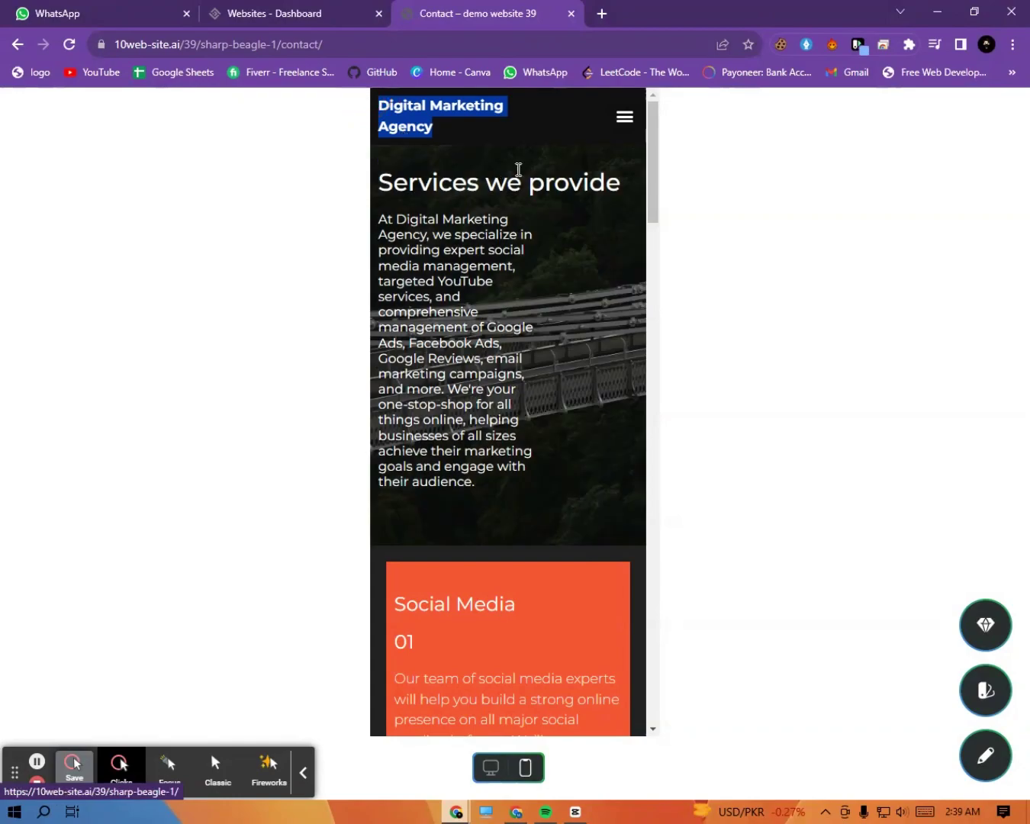
Step: Look through the Services page in the mobile preview, from the intro text and service cards to the footer
left_click(522, 184)
left_click_drag(391, 216, 508, 506)
left_click(507, 506)
scroll(477, 327, "down", 1)
scroll(475, 327, "down", 20)
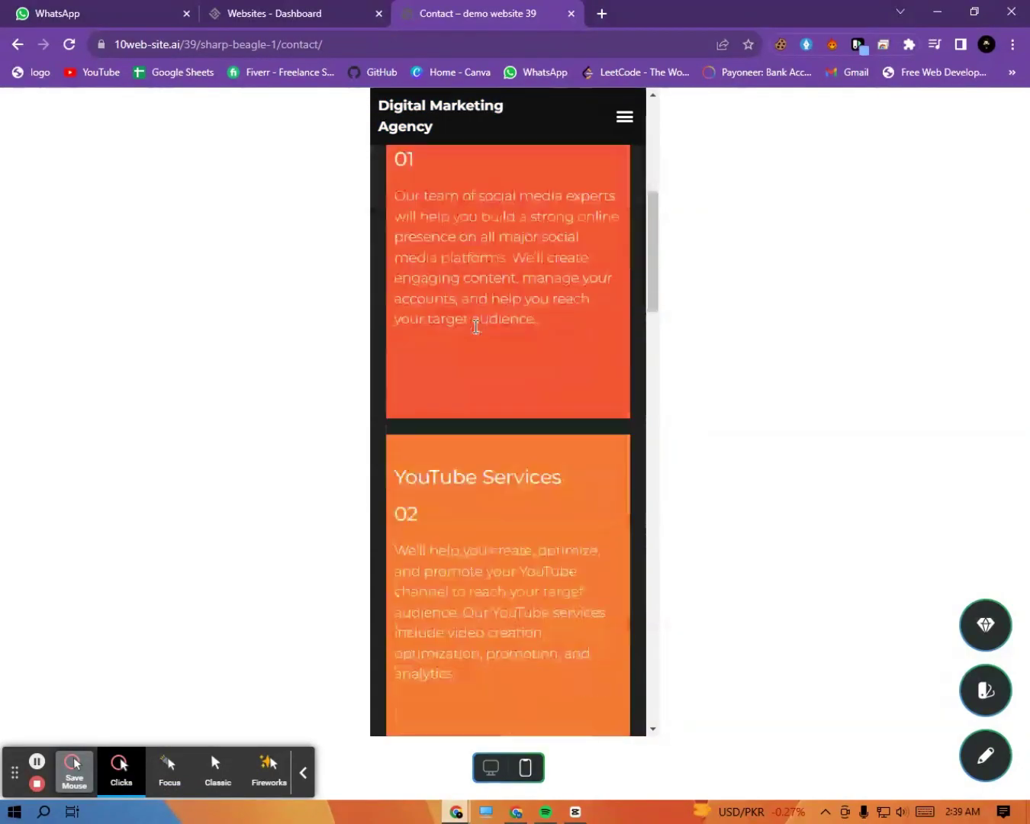
scroll(476, 327, "down", 4)
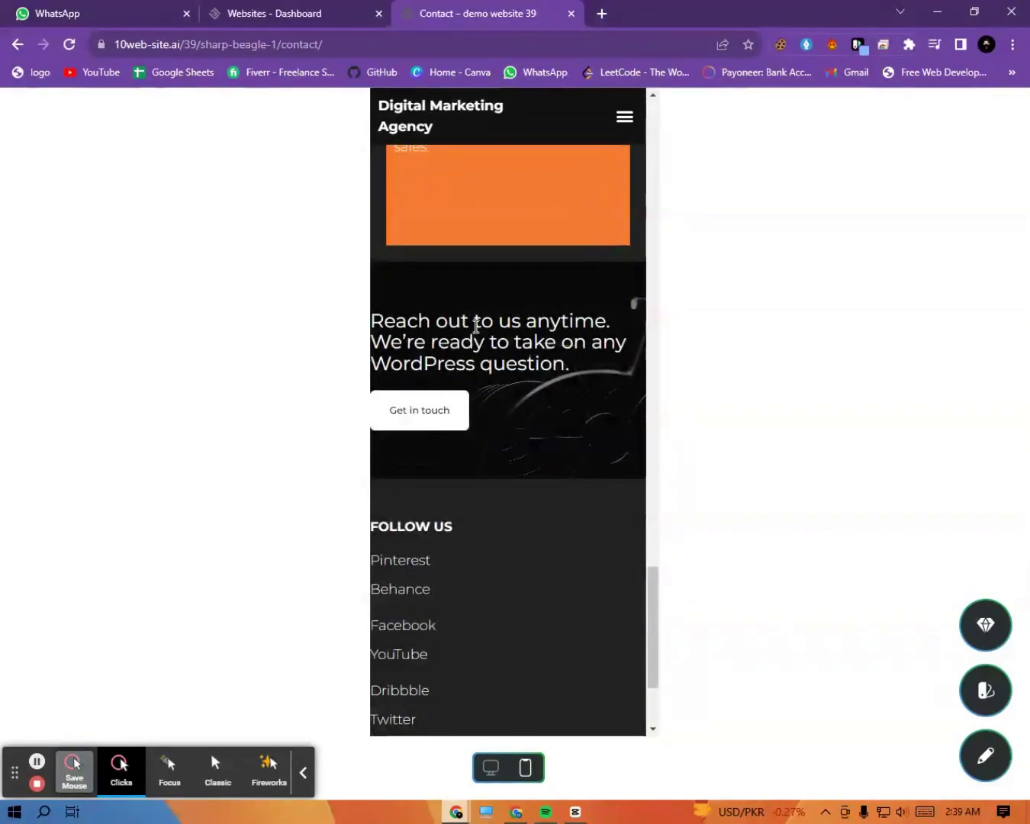
scroll(479, 331, "down", 3)
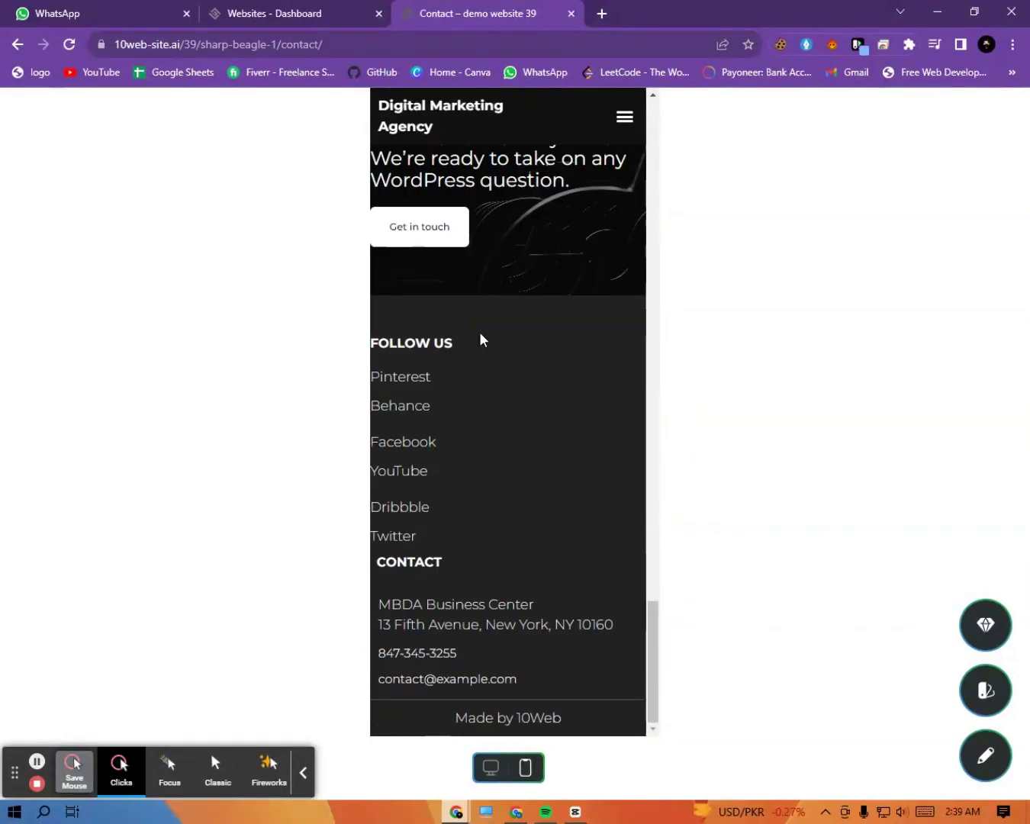
scroll(484, 336, "up", 20)
scroll(488, 338, "up", 10)
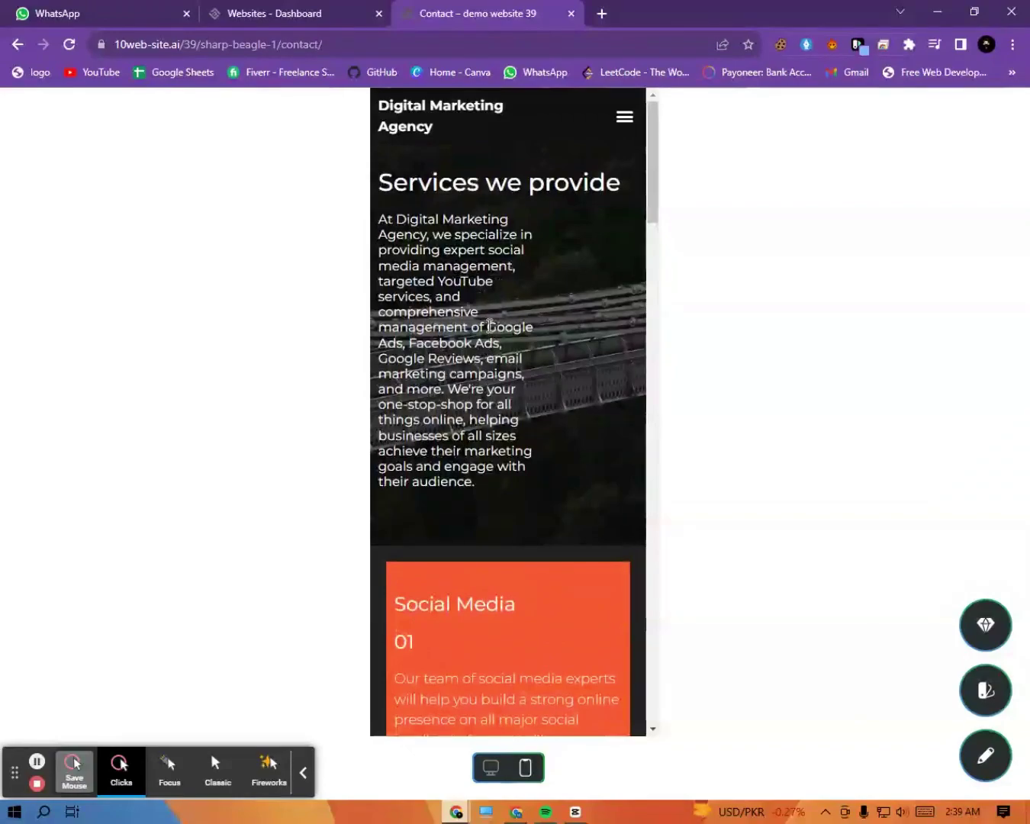
Step: Switch the preview back to the desktop view and open the Services page to review its service cards and contact banner
left_click(477, 774)
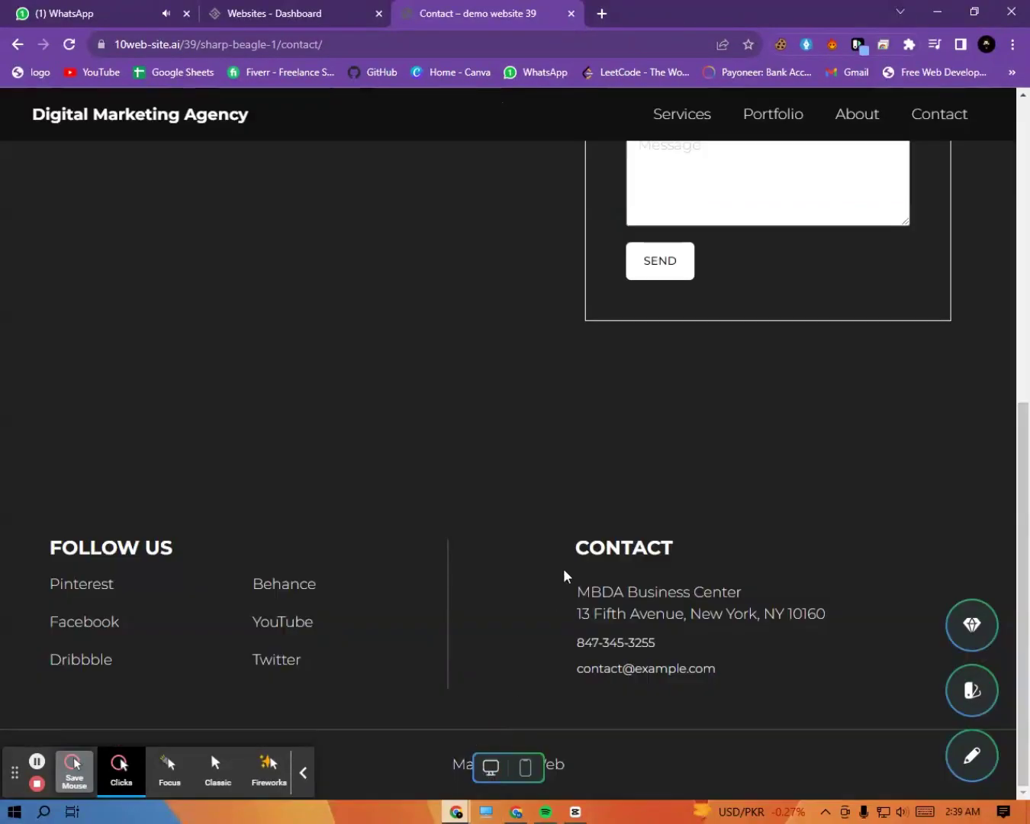
scroll(563, 574, "up", 15)
left_click(723, 120)
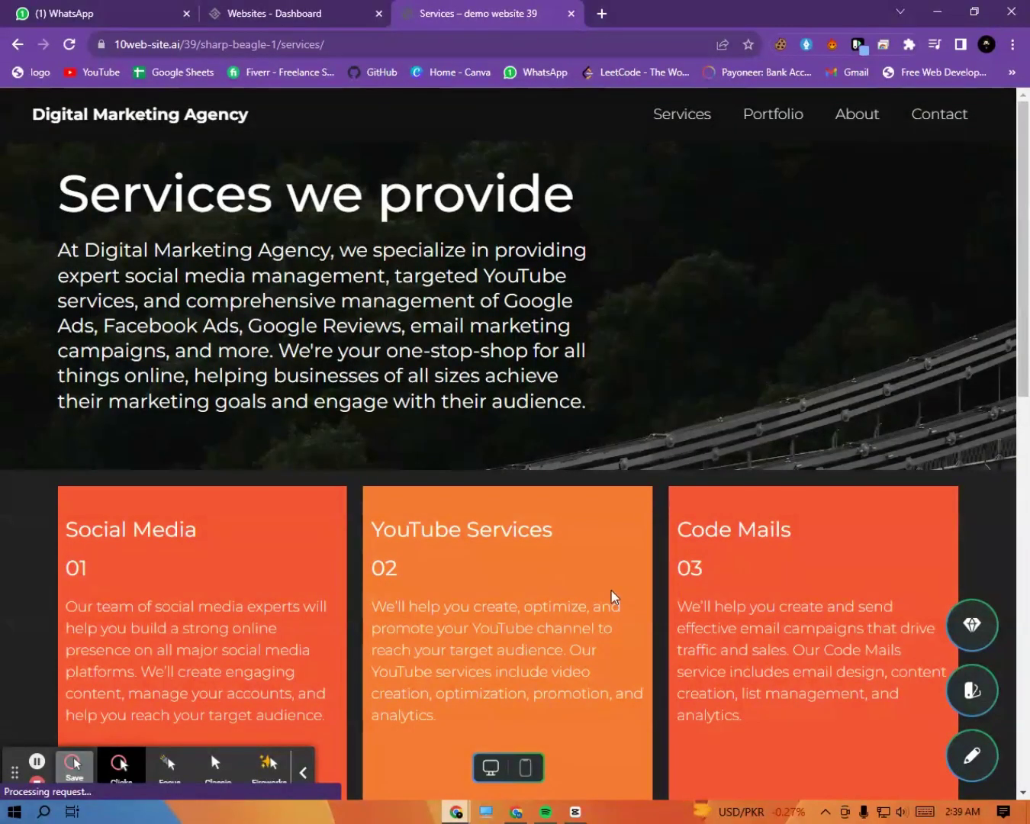
scroll(478, 442, "down", 5)
scroll(478, 434, "down", 6)
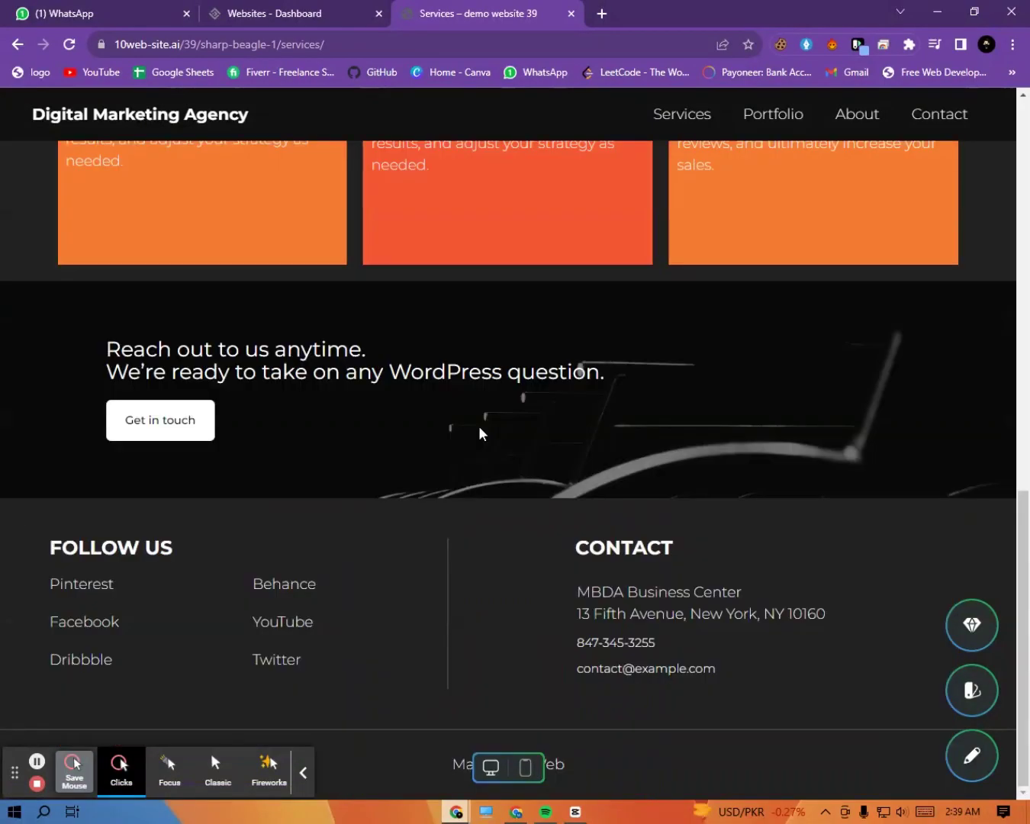
scroll(478, 433, "up", 7)
scroll(481, 433, "up", 4)
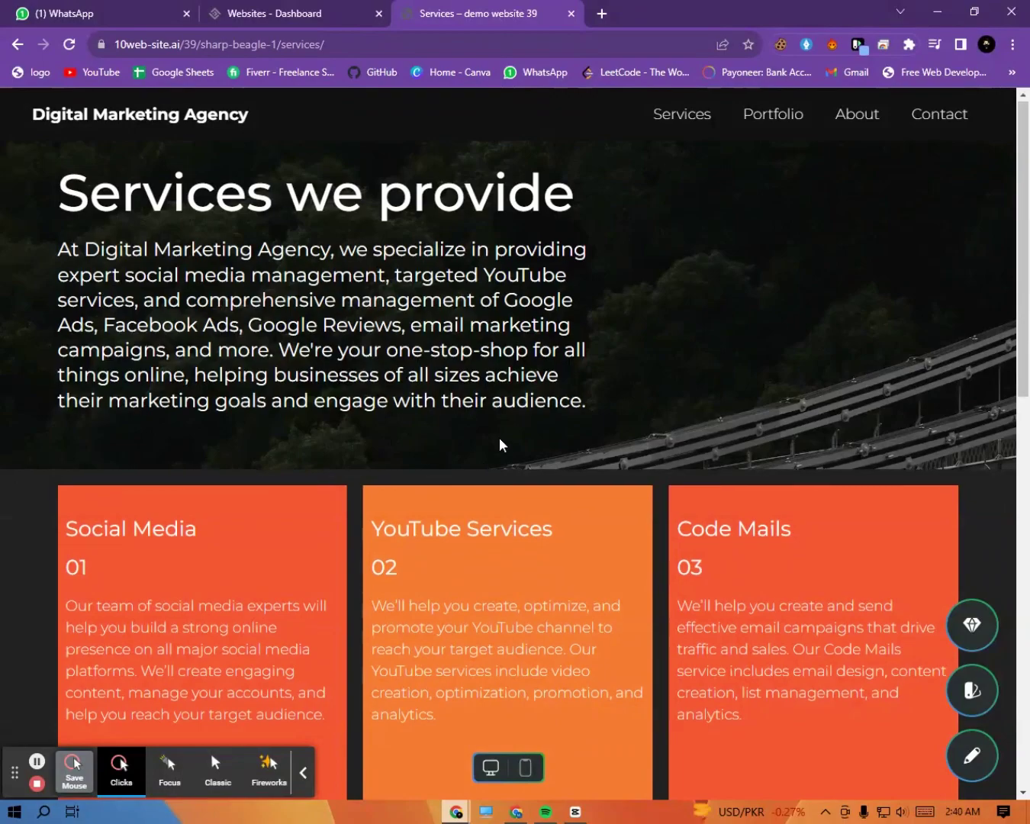
scroll(500, 442, "down", 13)
scroll(502, 438, "up", 13)
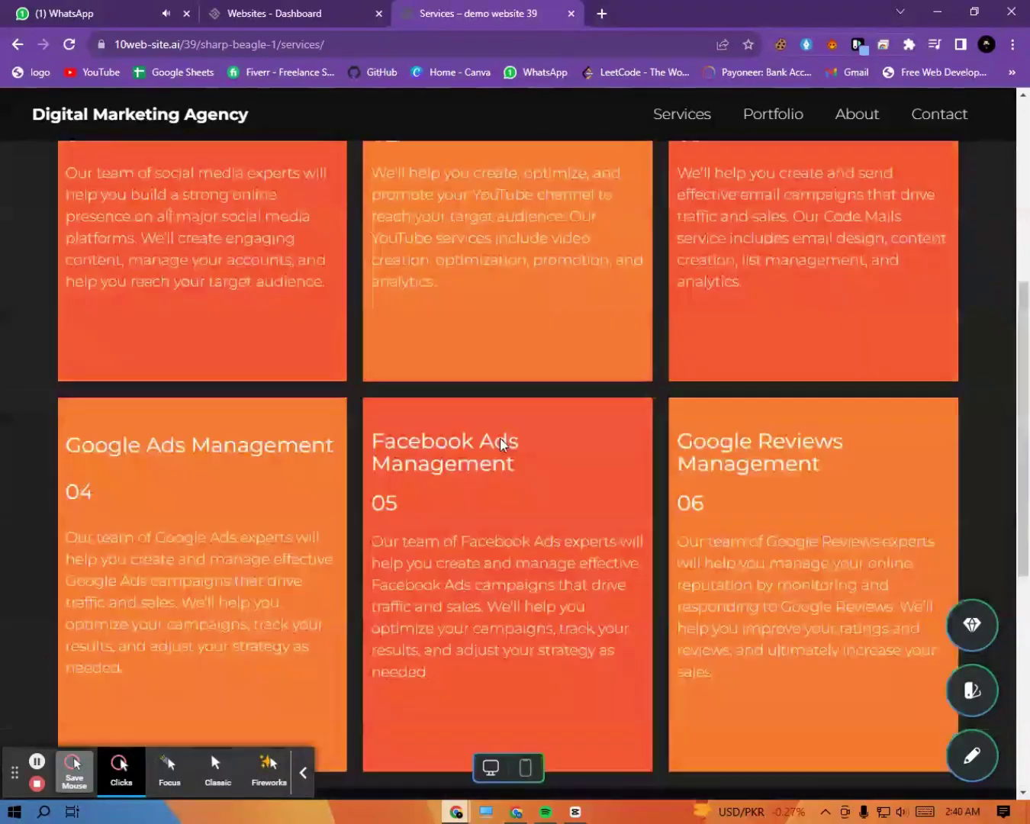
Step: Examine the site title in the Services page header and the social links and contact details in its footer
left_click_drag(285, 124, 28, 127)
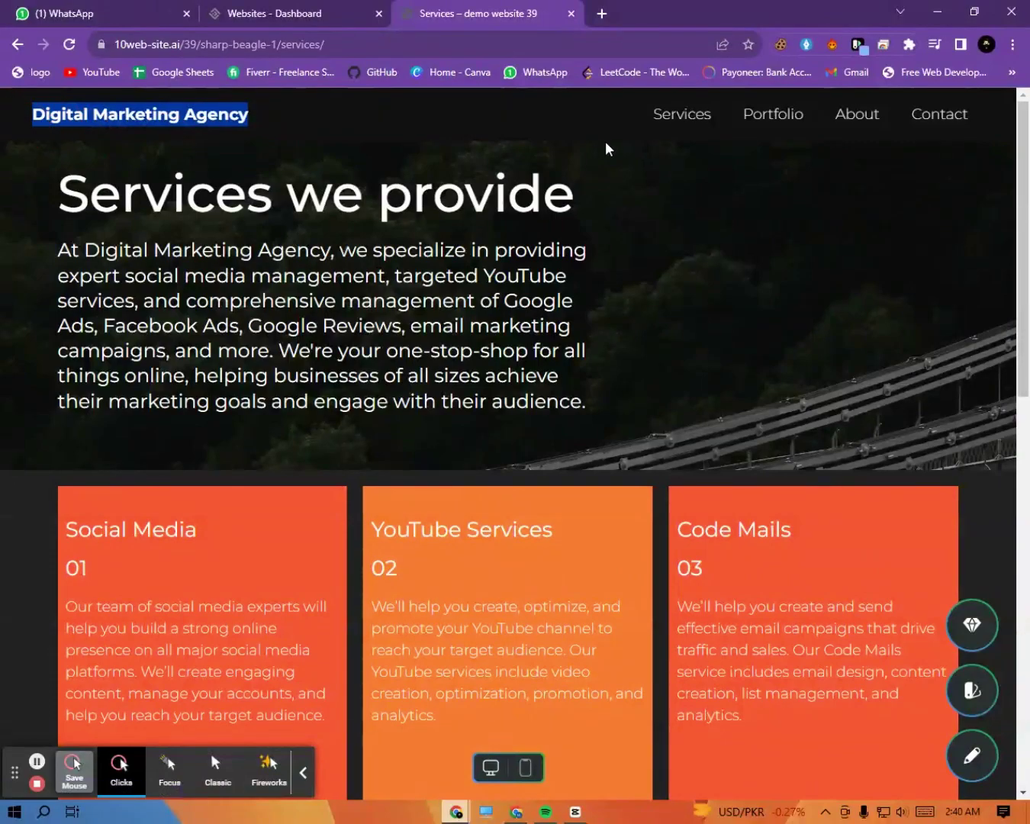
left_click(470, 142)
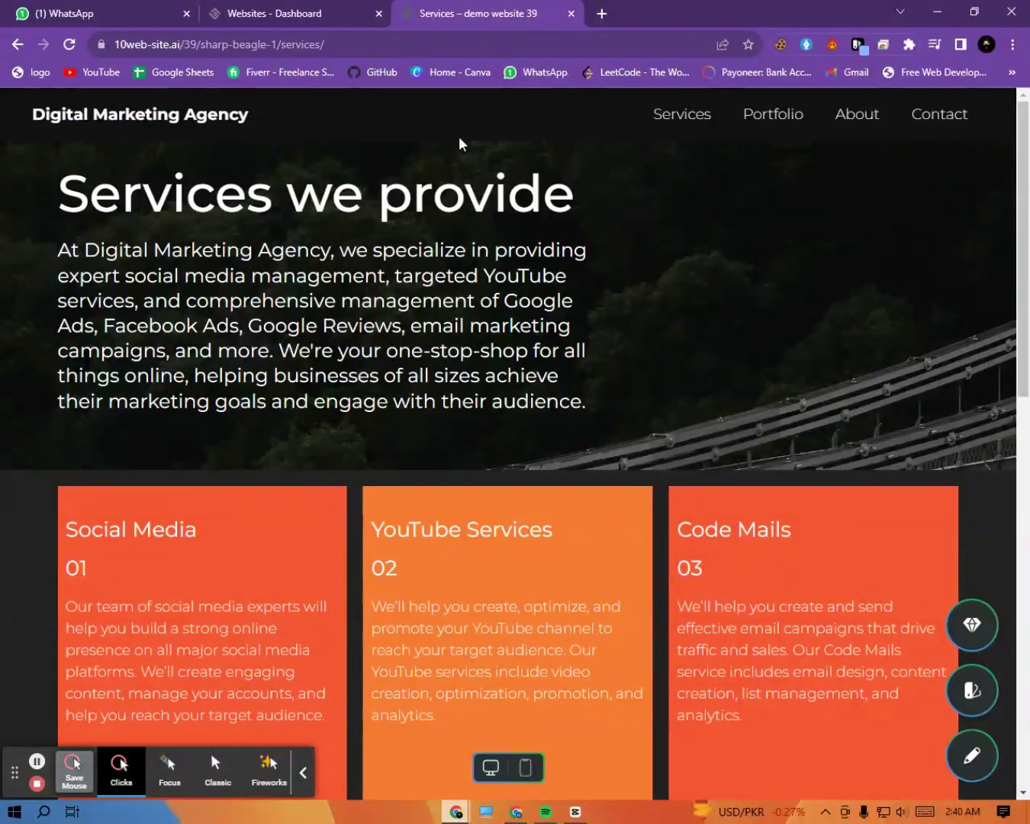
scroll(450, 259, "down", 10)
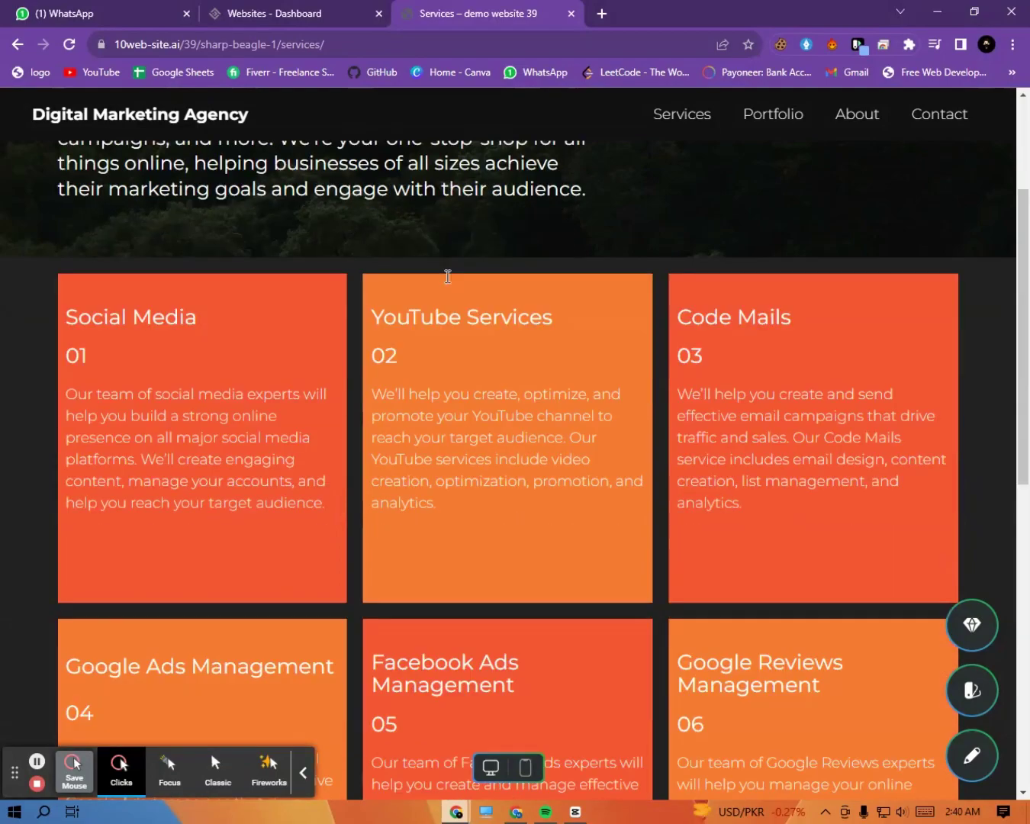
scroll(450, 290, "down", 1)
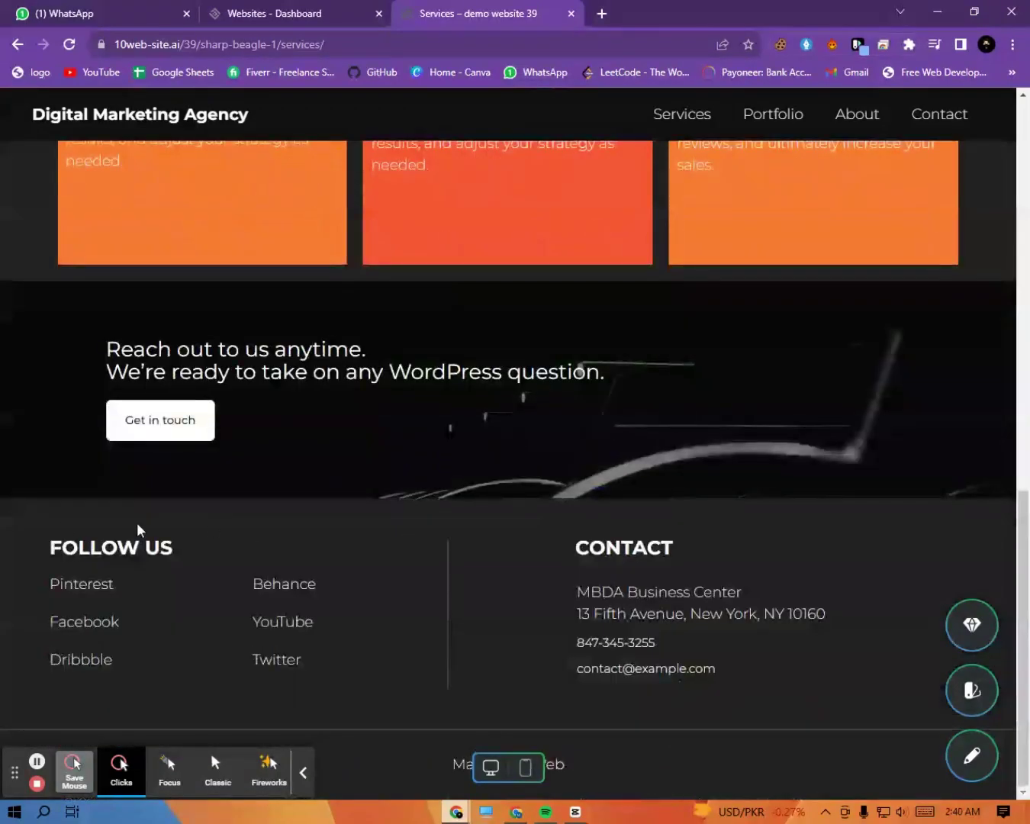
left_click_drag(55, 529, 809, 693)
left_click(767, 691)
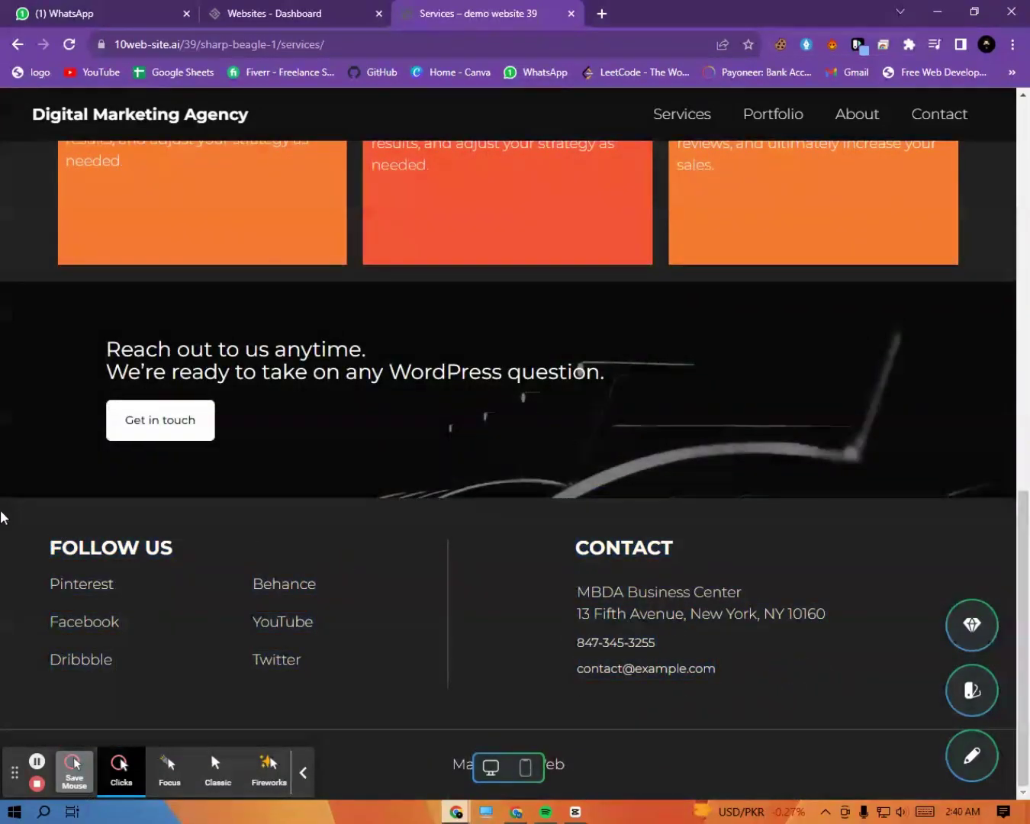
left_click_drag(2, 517, 830, 700)
left_click(735, 693)
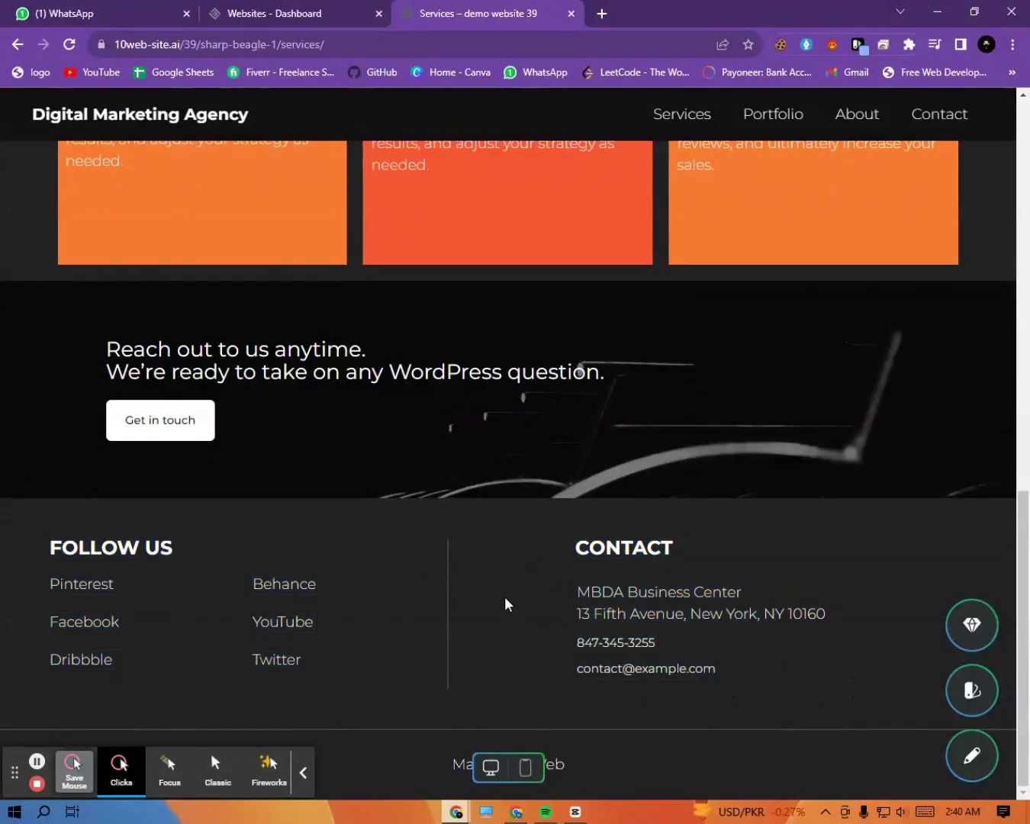
scroll(505, 604, "up", 14)
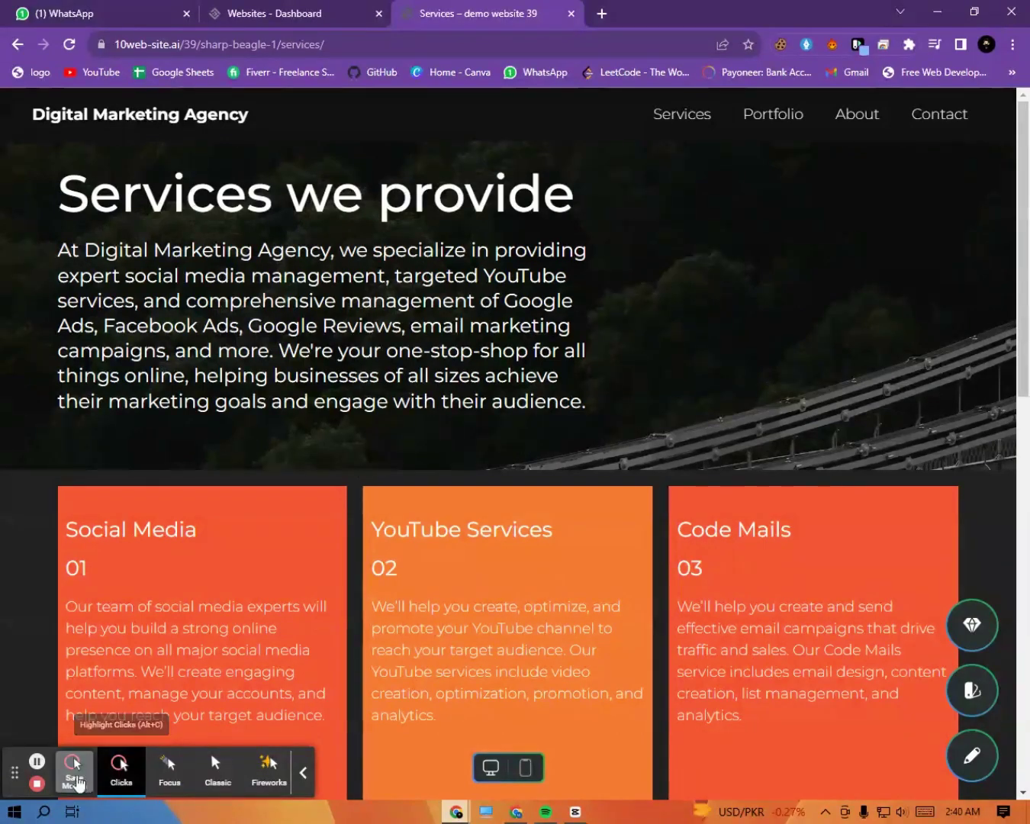
Step: Draw red annotation rectangles around the three floating round buttons and around the "Services we provide" heading with its intro text
left_click(76, 779)
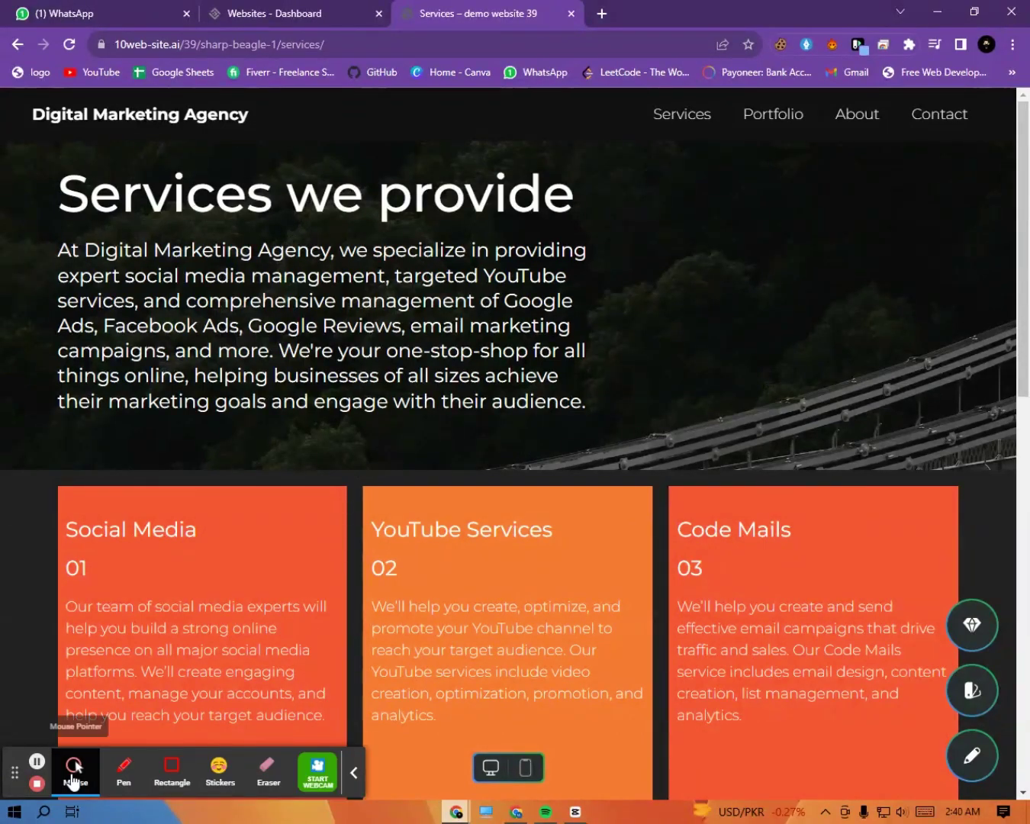
left_click(185, 766)
left_click_drag(921, 574, 1016, 793)
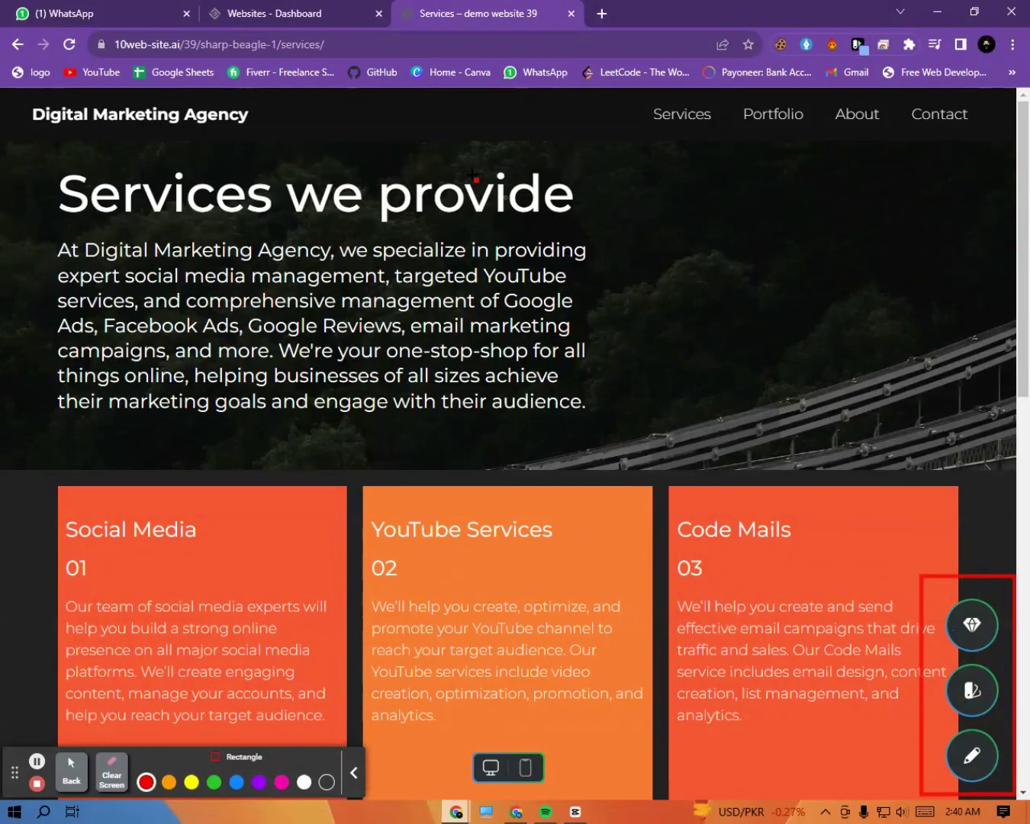
mouse_move(22, 140)
left_mouse_down()
mouse_move(280, 214)
mouse_move(726, 430)
mouse_move(732, 449)
mouse_move(1001, 470)
mouse_move(641, 461)
mouse_move(641, 432)
left_mouse_up()
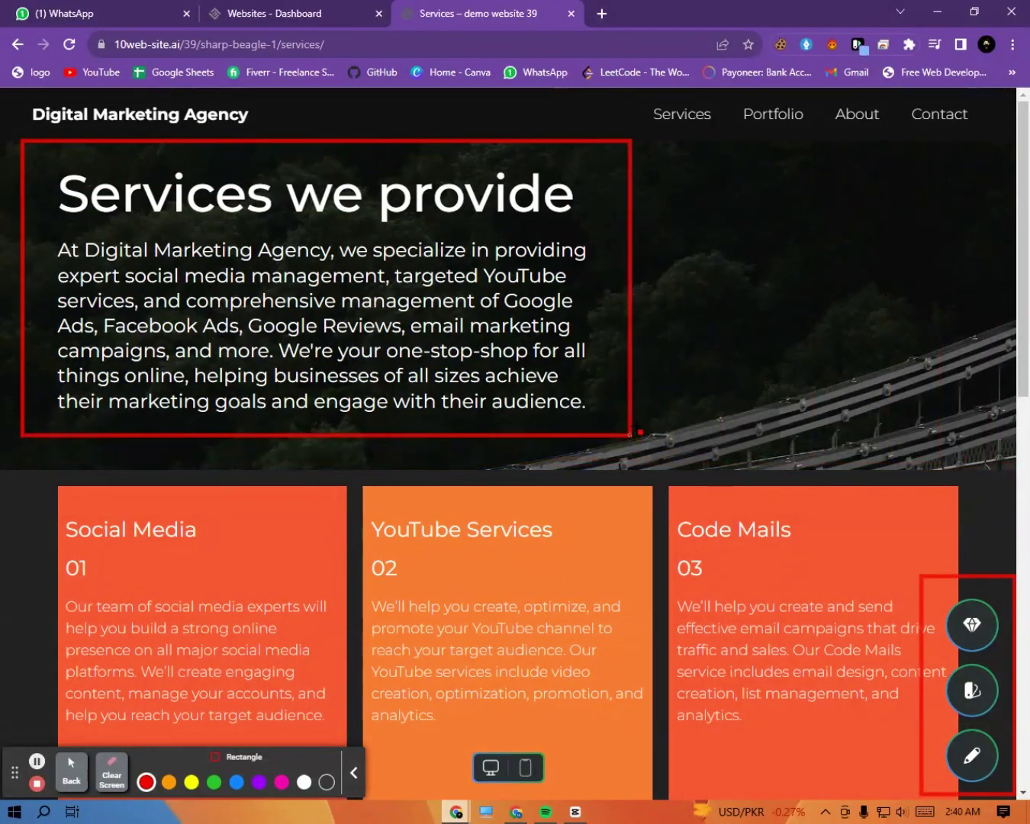